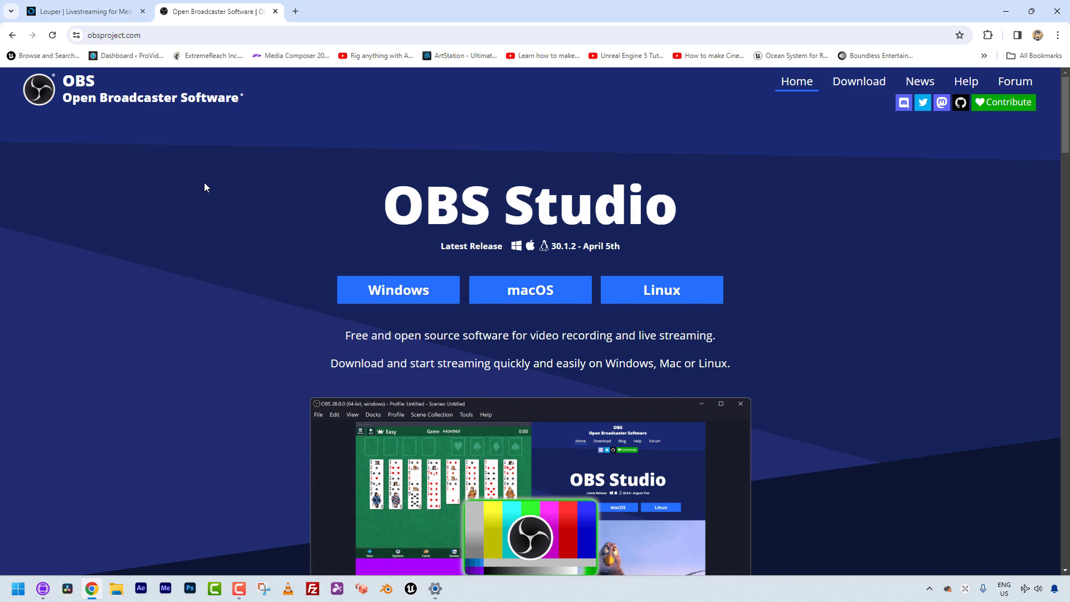
Minimize Chrome, open Our First Project in Media Composer, then minimize Media Composer.
left_click(1006, 11)
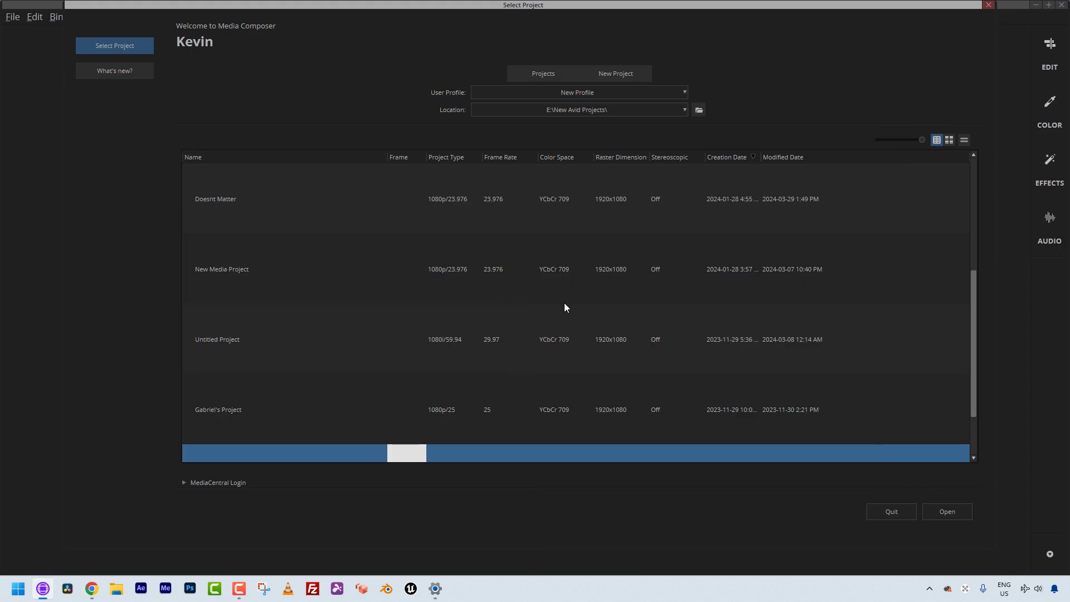
scroll(296, 403, "down", 1)
double_click(291, 406)
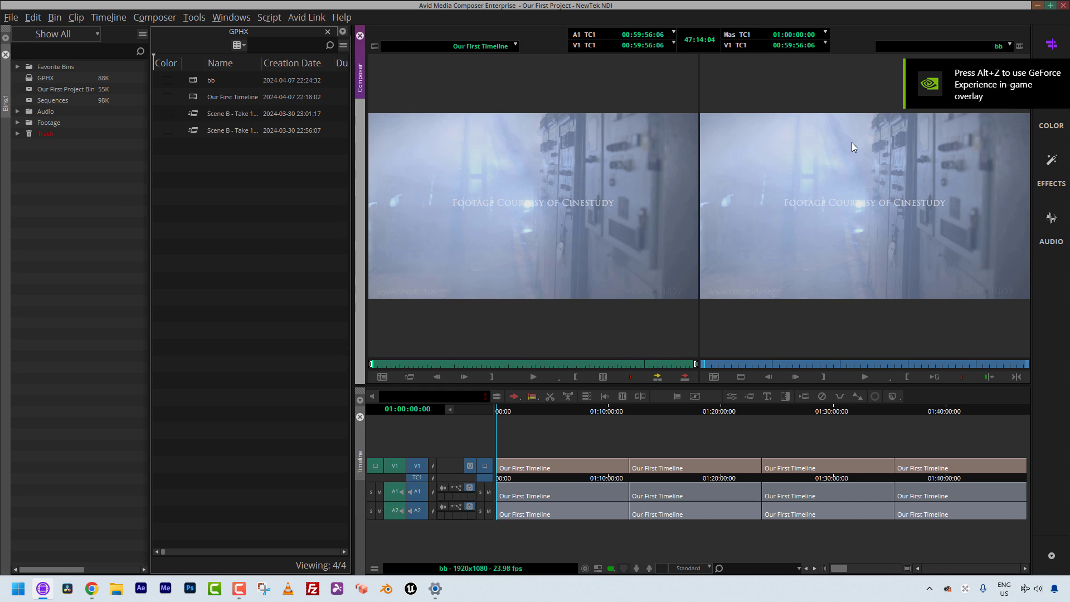
left_click(1038, 6)
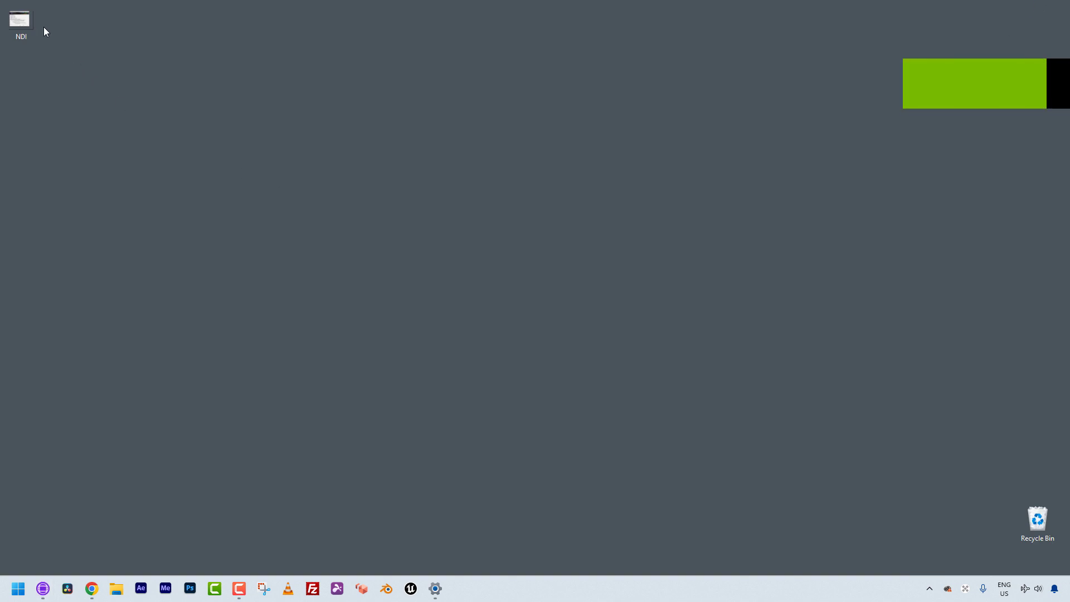
double_click(19, 19)
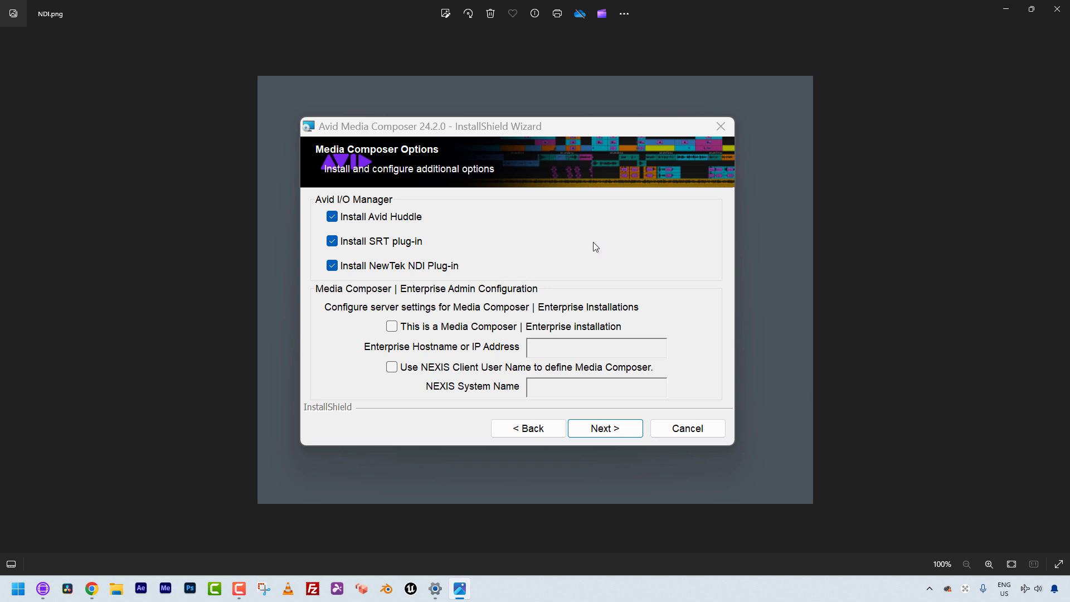
left_click(1056, 12)
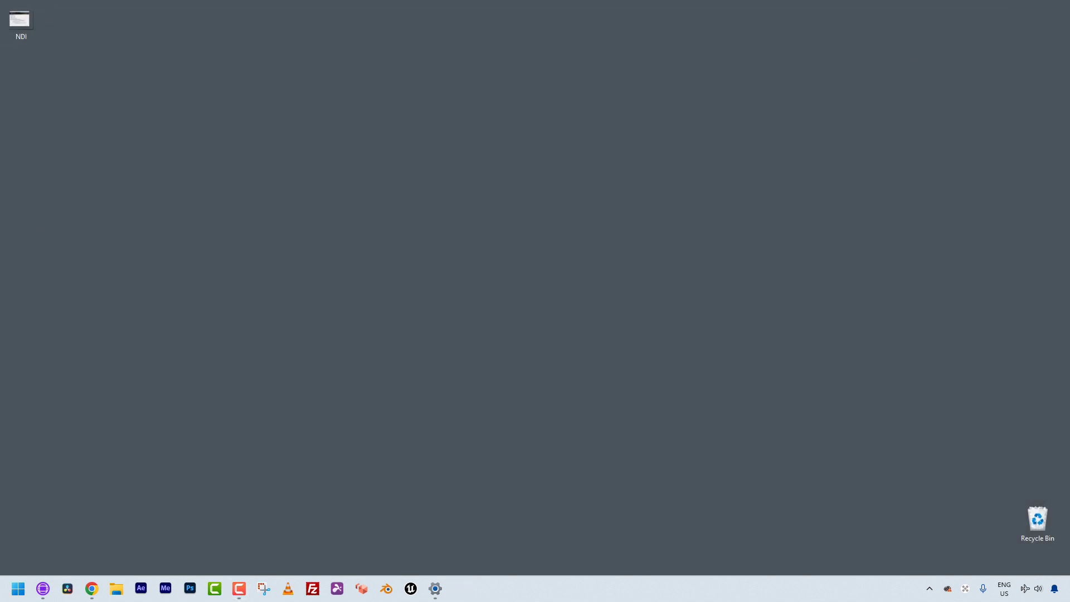
Bring Media Composer back and confirm the NewTek NDI output configuration with its full stream name.
left_click(43, 591)
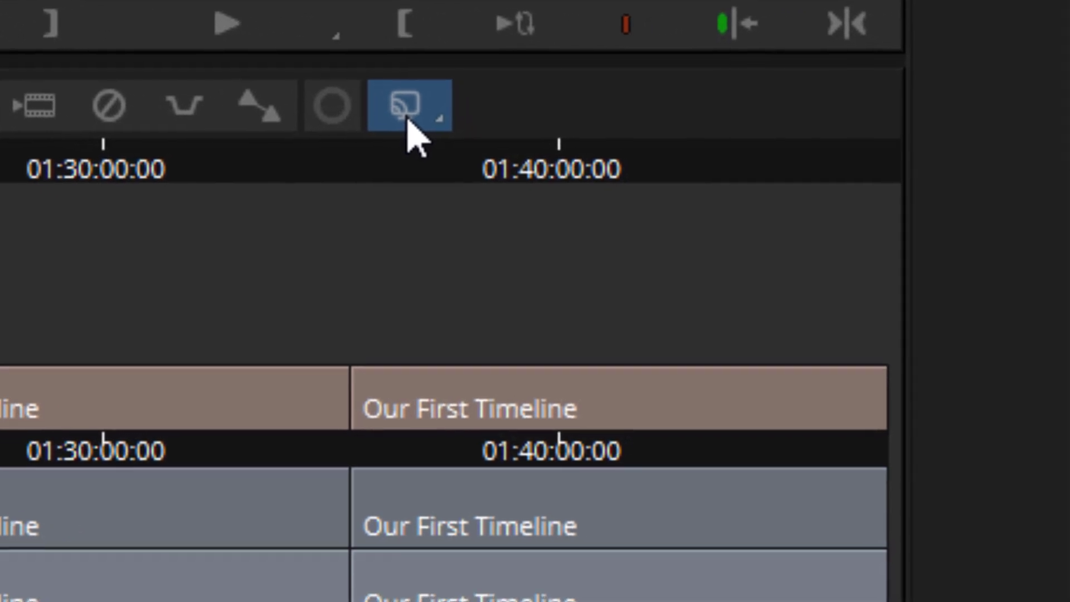
right_click(407, 117)
mouse_move(519, 243)
left_click(883, 330)
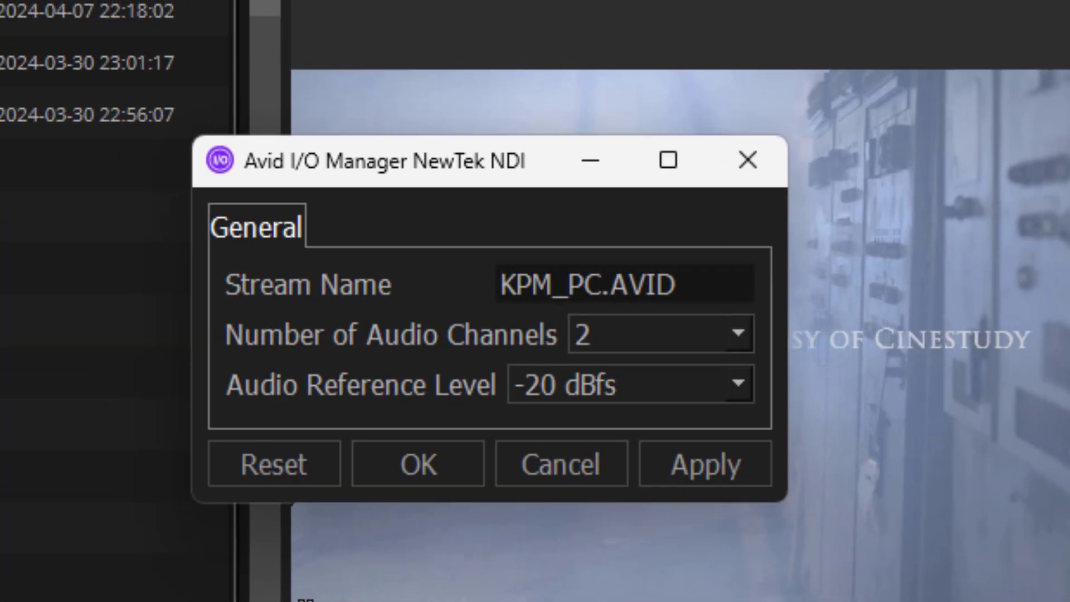
left_click_drag(706, 296, 403, 286)
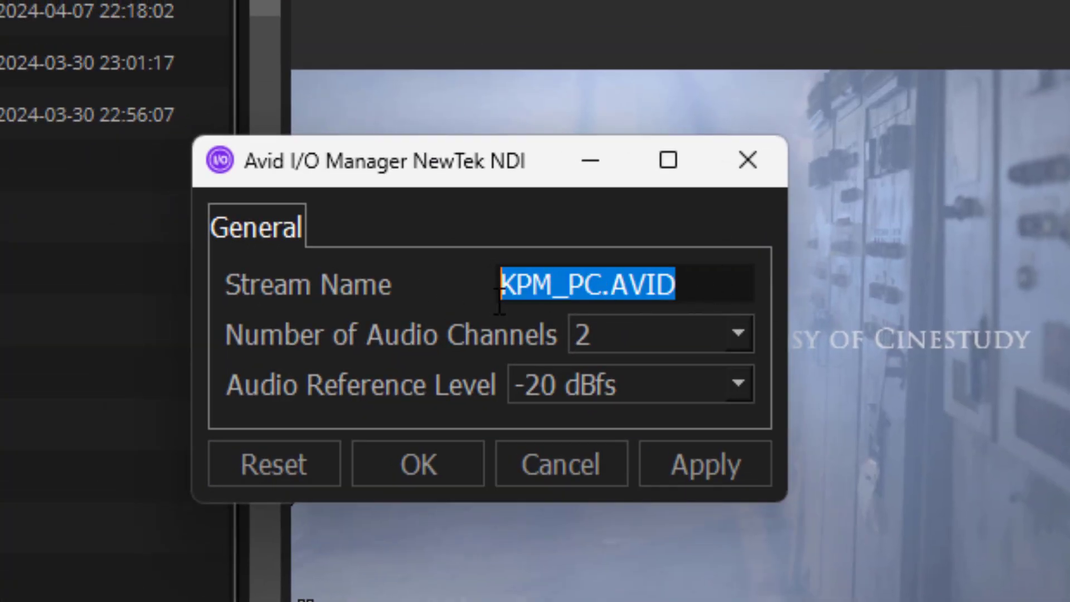
left_click_drag(630, 285, 447, 270)
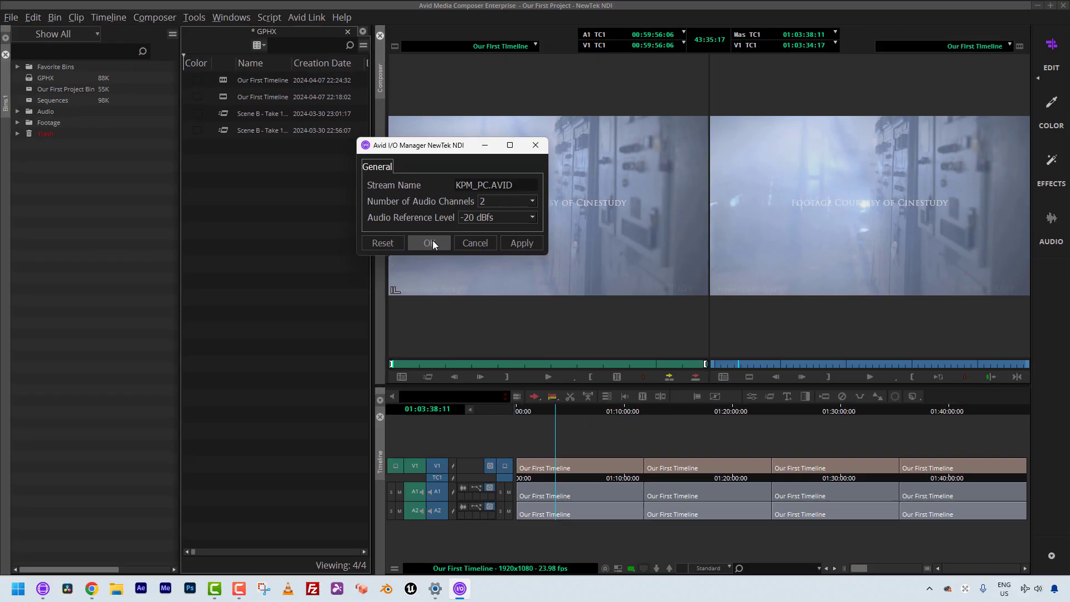
left_click(418, 464)
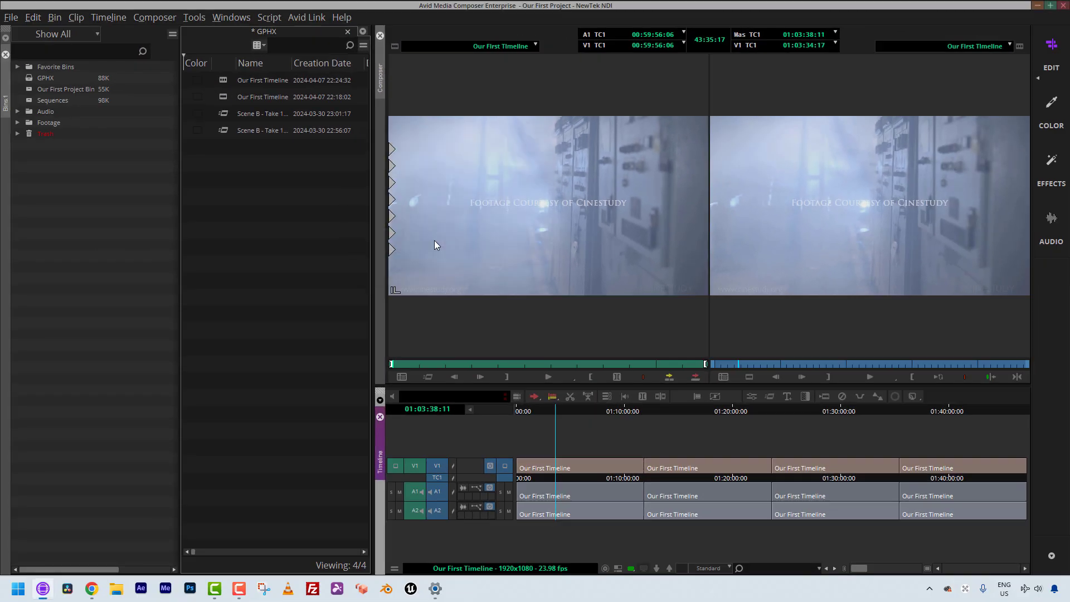
Restore Media Composer to a smaller window and launch LBS by searching 'ndi'.
left_click(1051, 7)
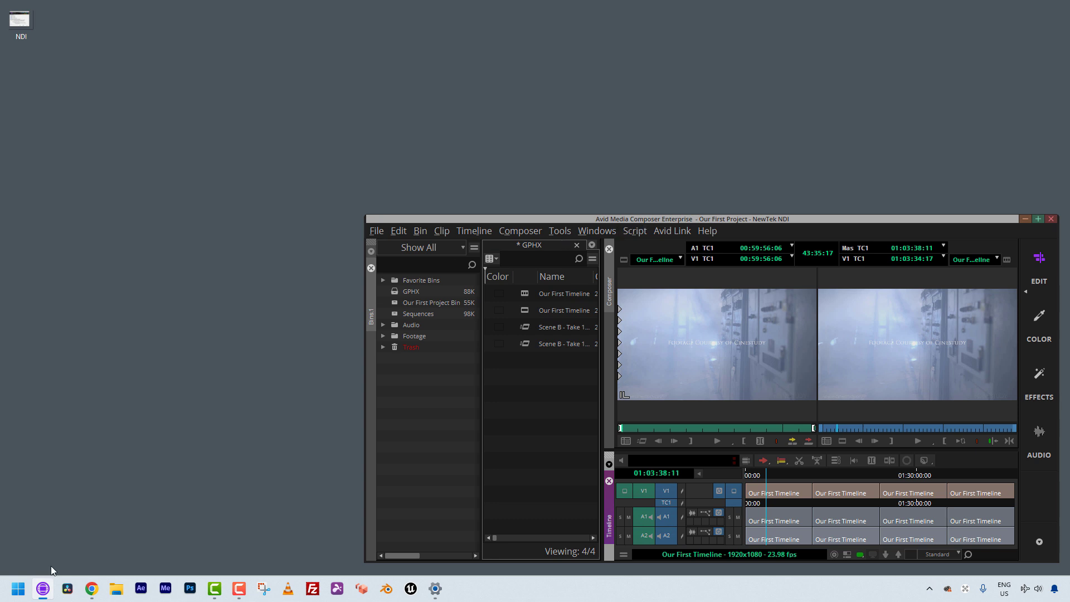
left_click(17, 589)
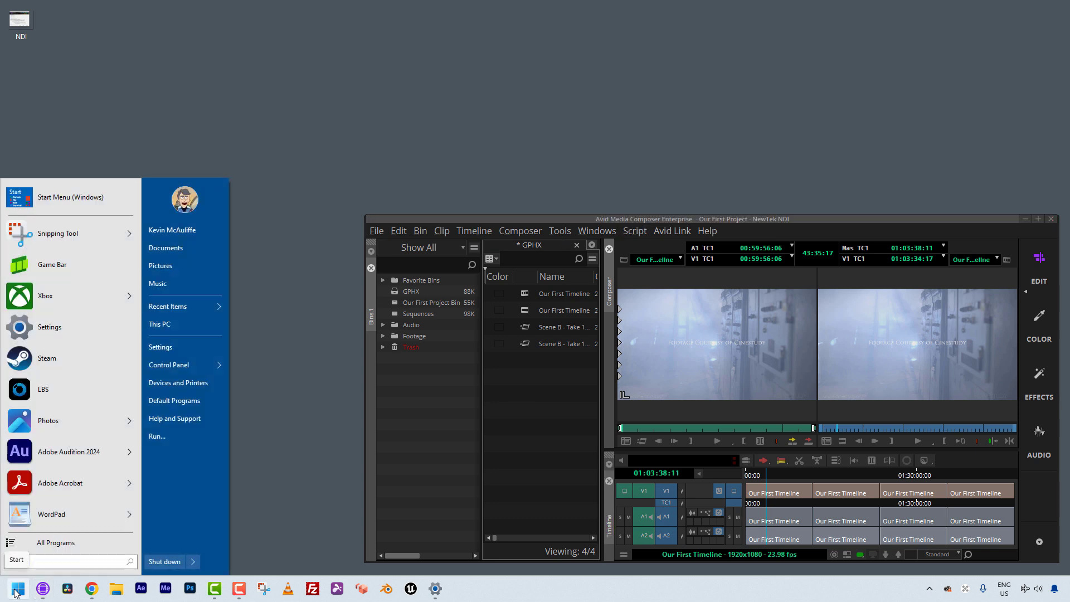
type("ndi")
key("Return")
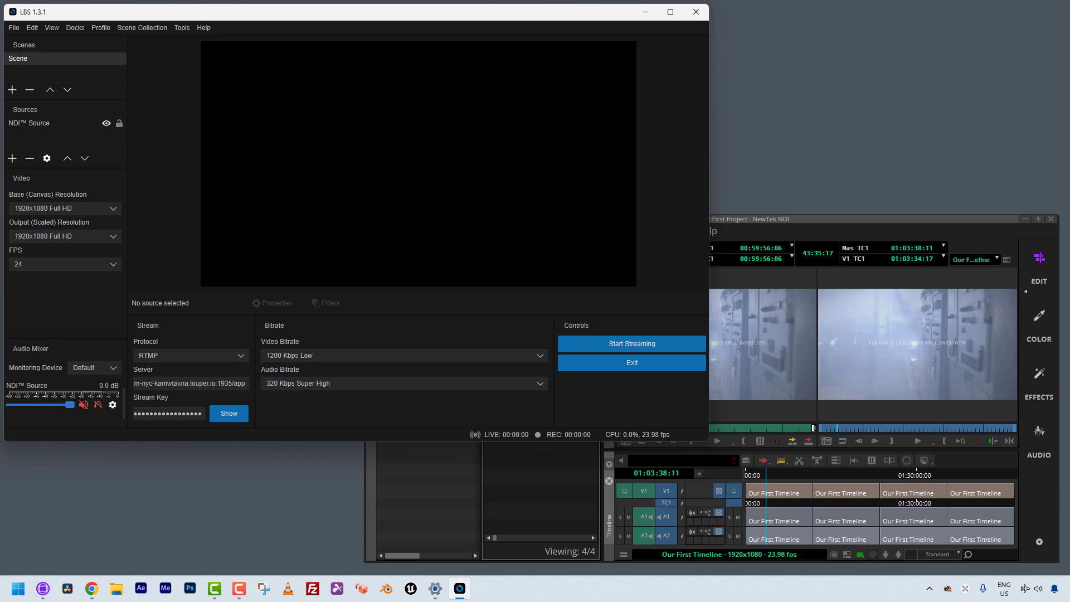
Confirm the LBS NDI Source properties use the Media Composer stream, then bring Media Composer forward.
left_click(51, 124)
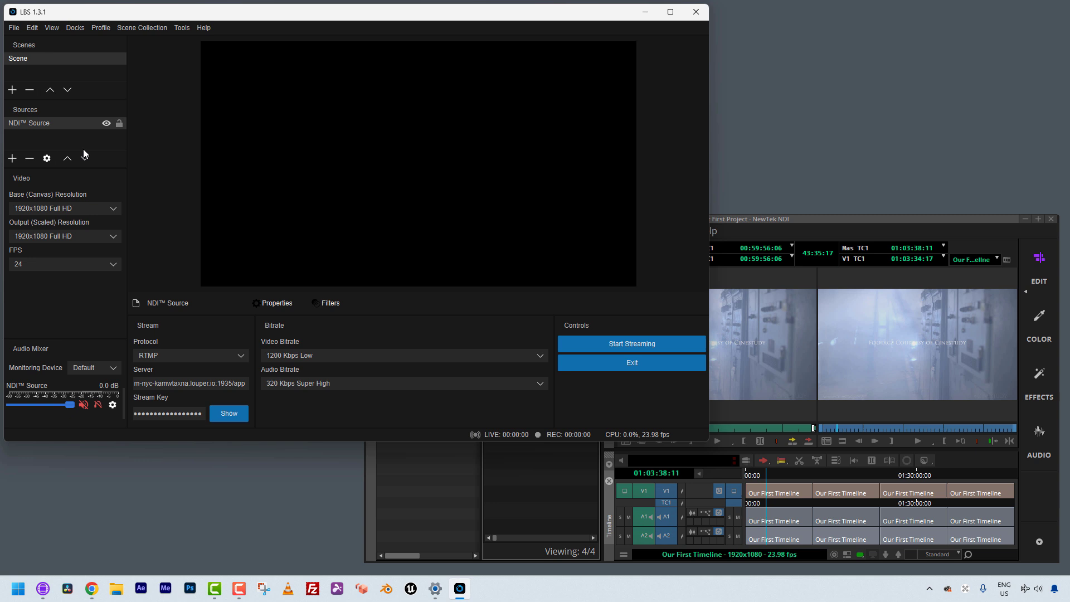
double_click(33, 125)
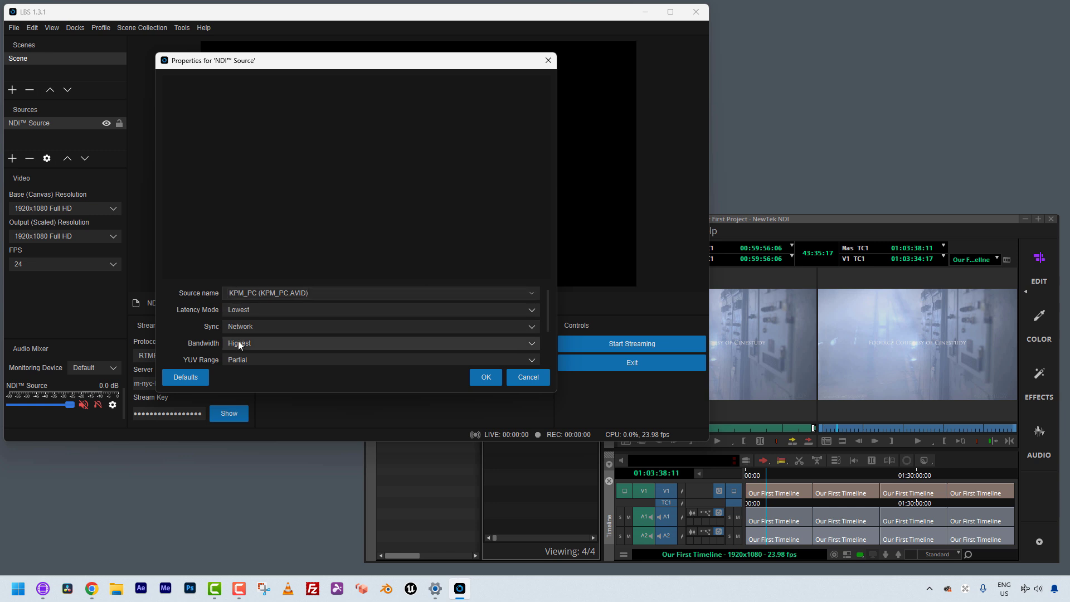
left_click(485, 376)
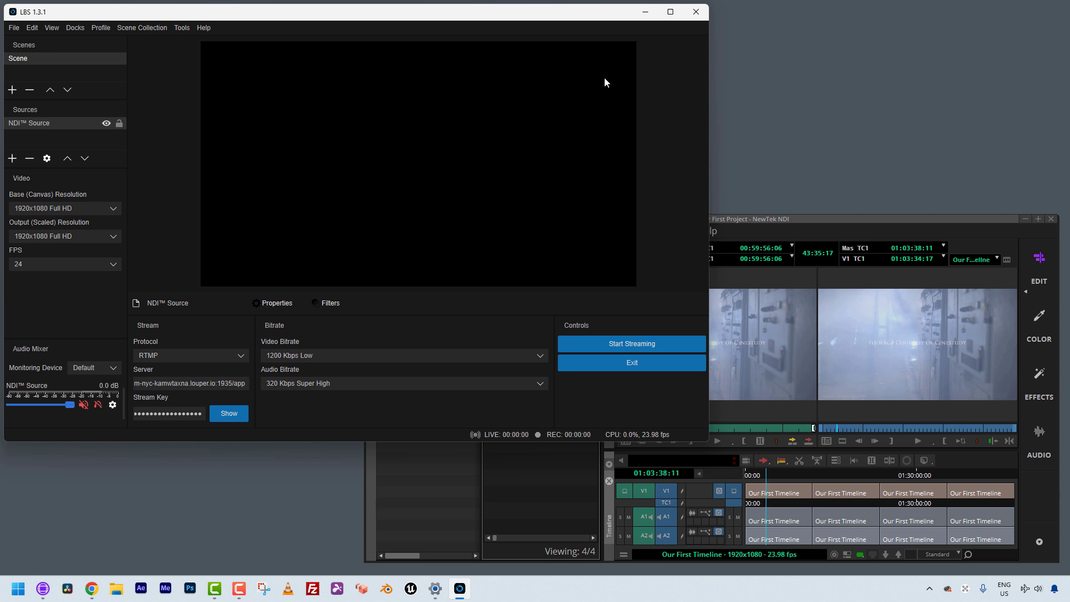
left_click(768, 220)
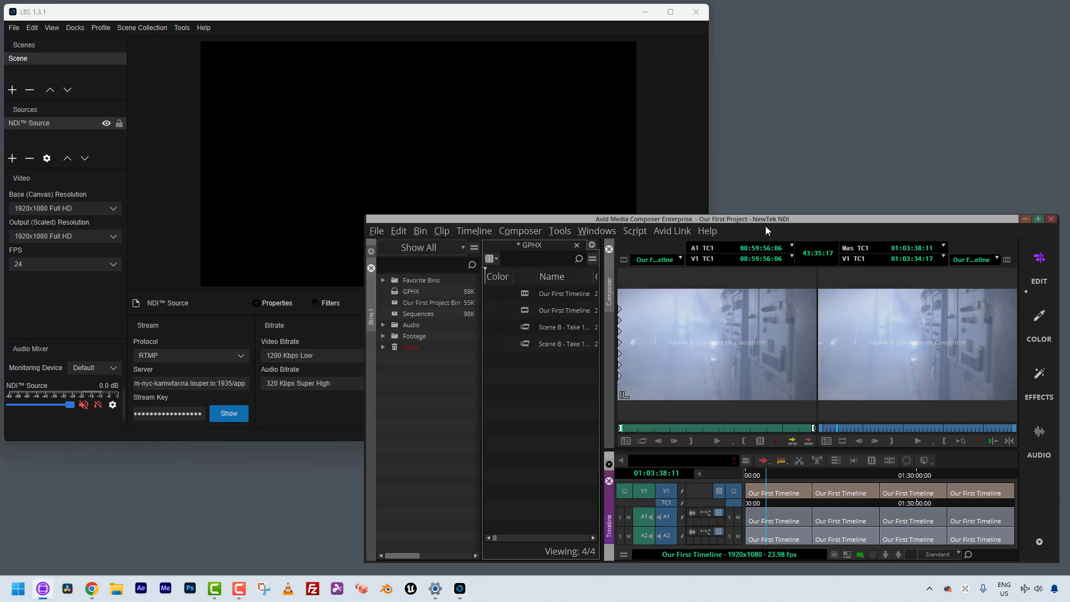
Turn on Media Composer's NDI video output and shrink the LBS window.
left_click(925, 461)
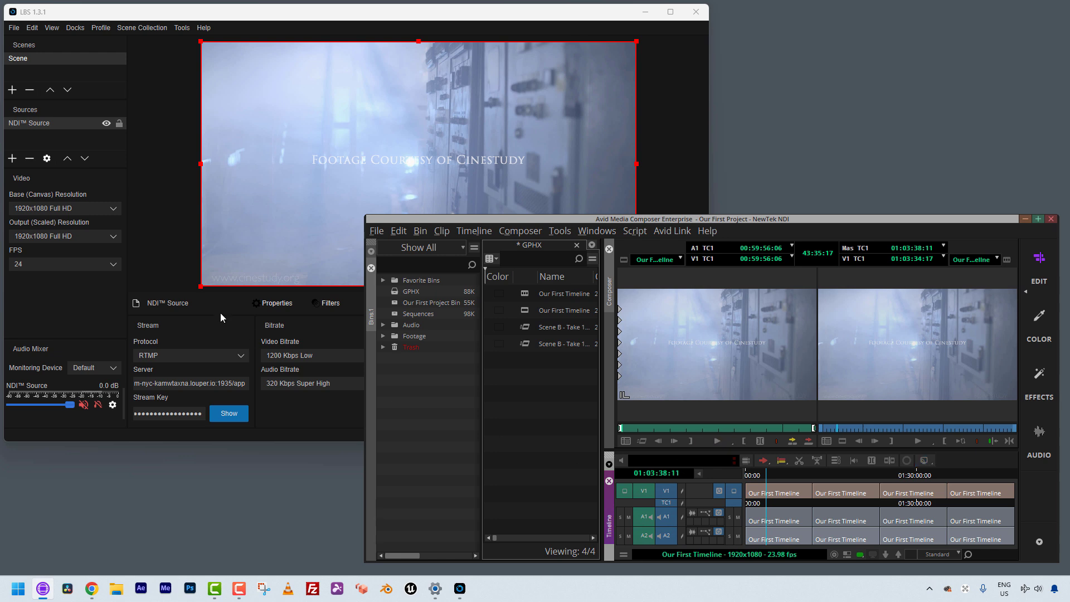
left_click(323, 421)
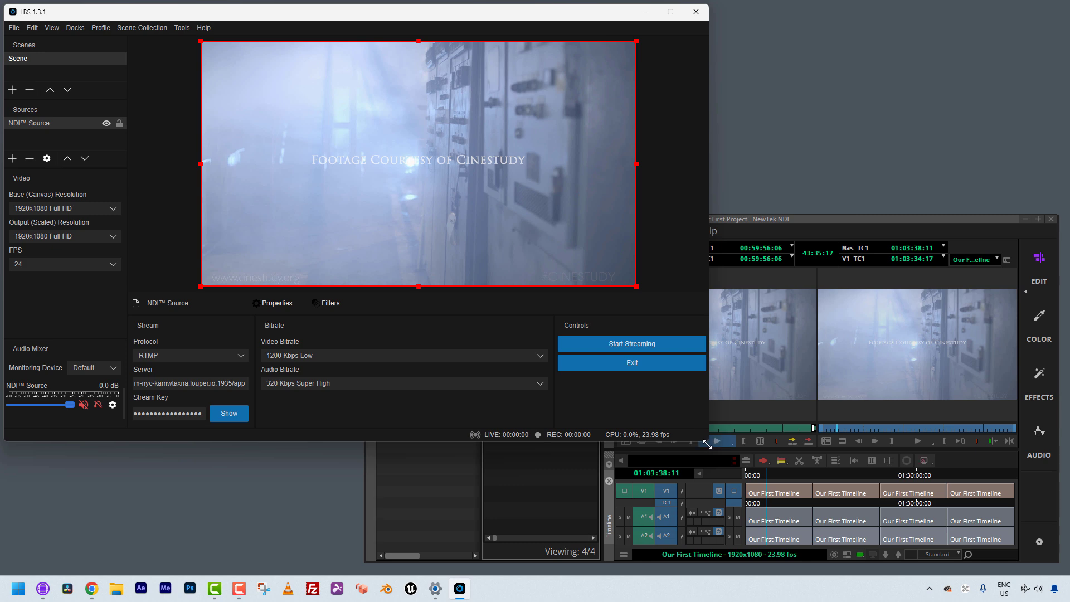
left_click_drag(706, 441, 587, 317)
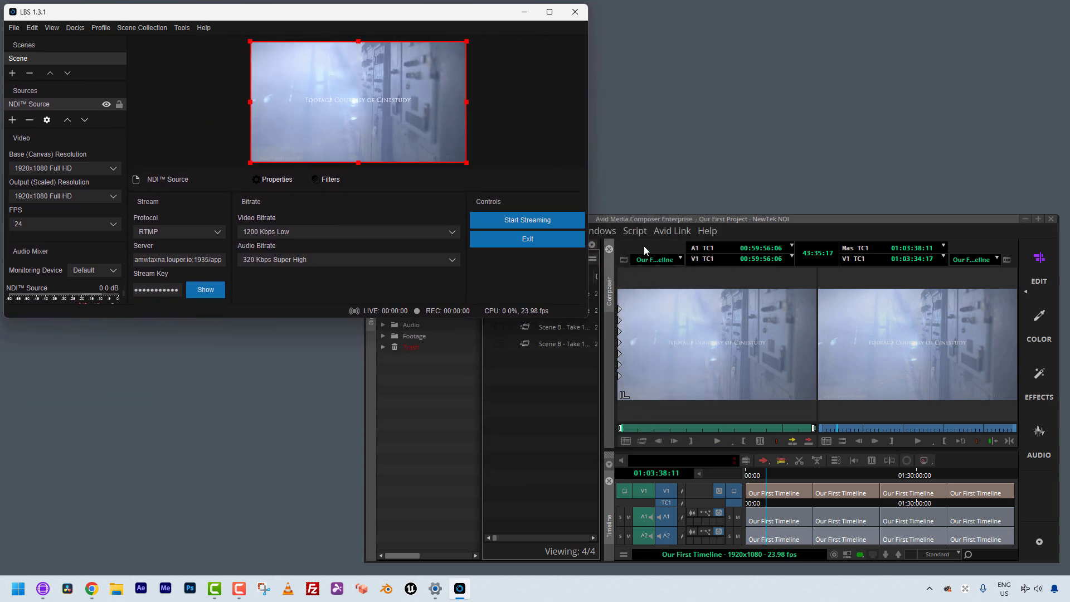
Play Our First Timeline in Media Composer so the footage feeds LBS live.
left_click(637, 219)
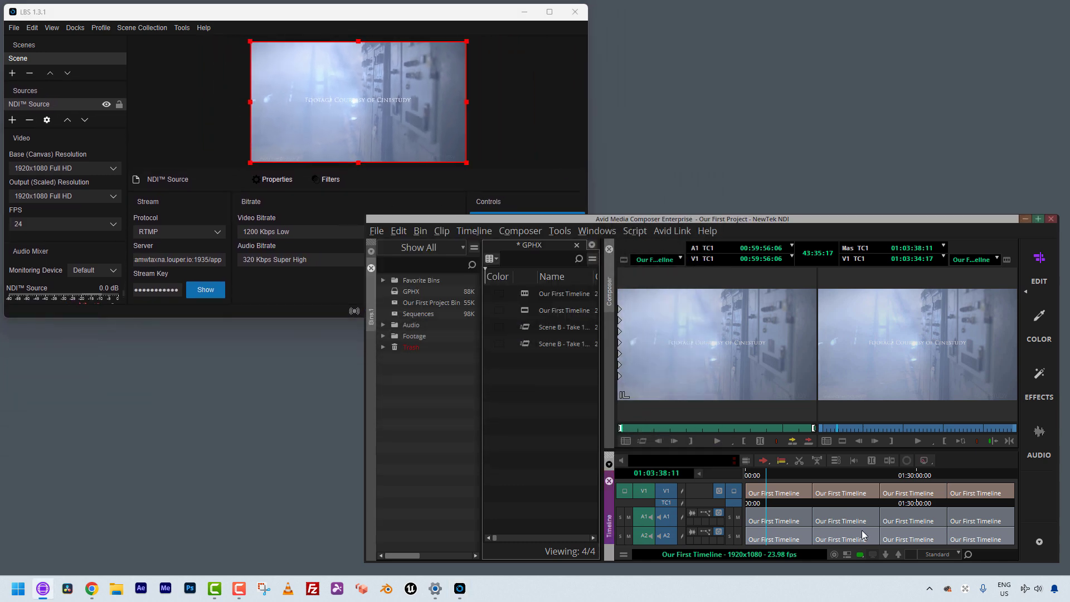
left_click(763, 518)
key("space")
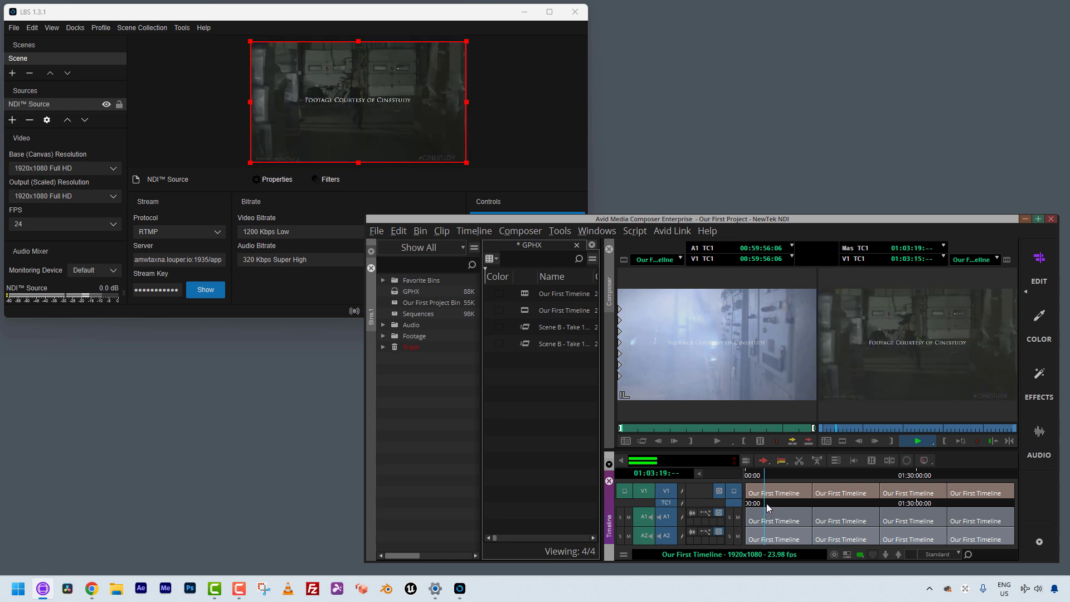
Review the LBS video bitrate presets, keeping 1200 Kbps Low, and stop timeline playback.
left_click(296, 290)
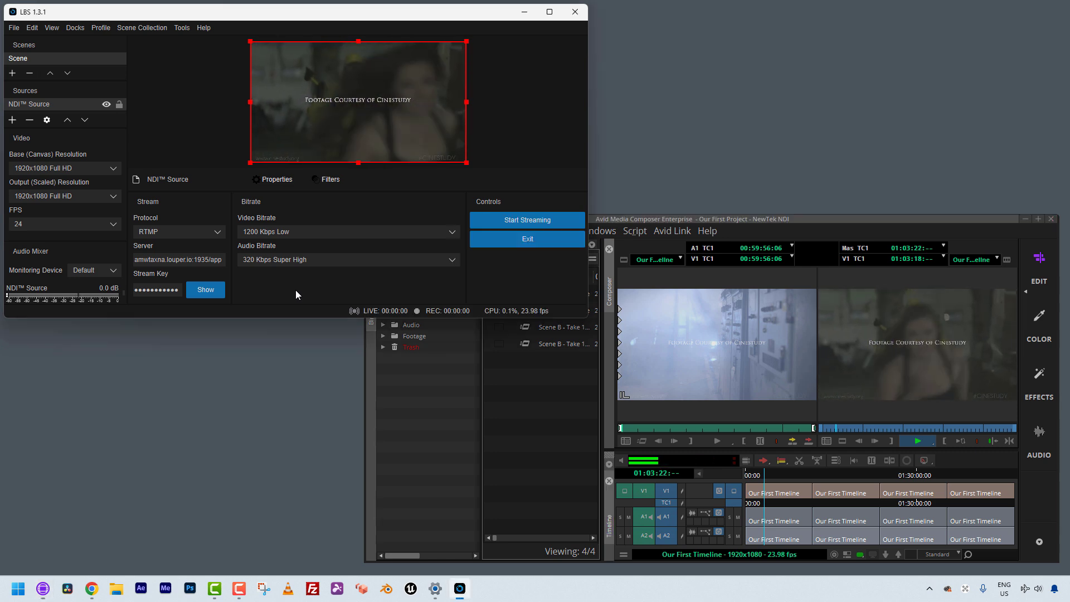
left_click(342, 232)
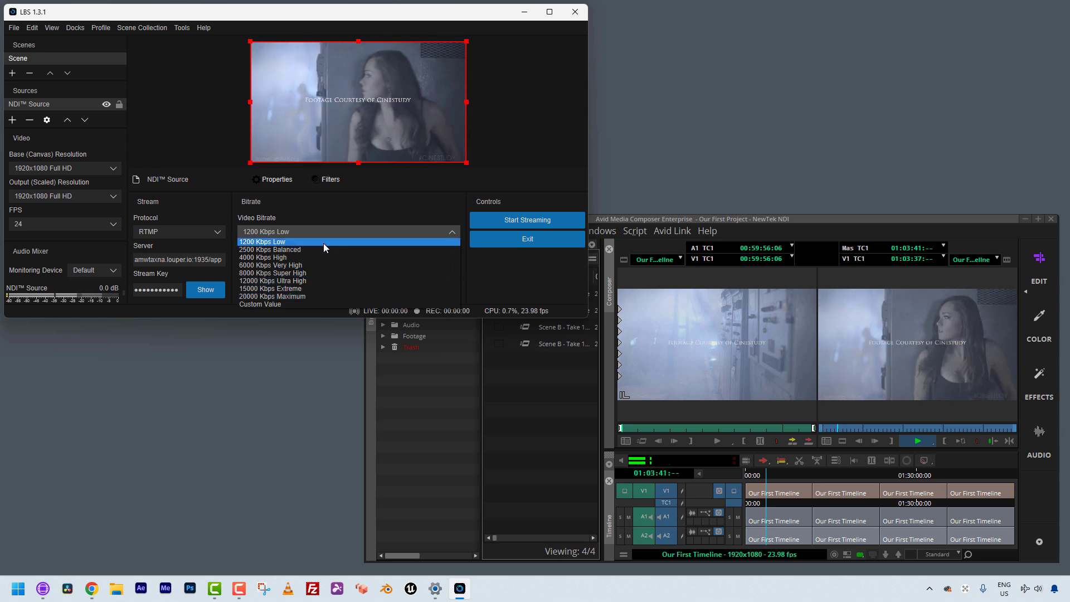
left_click(846, 220)
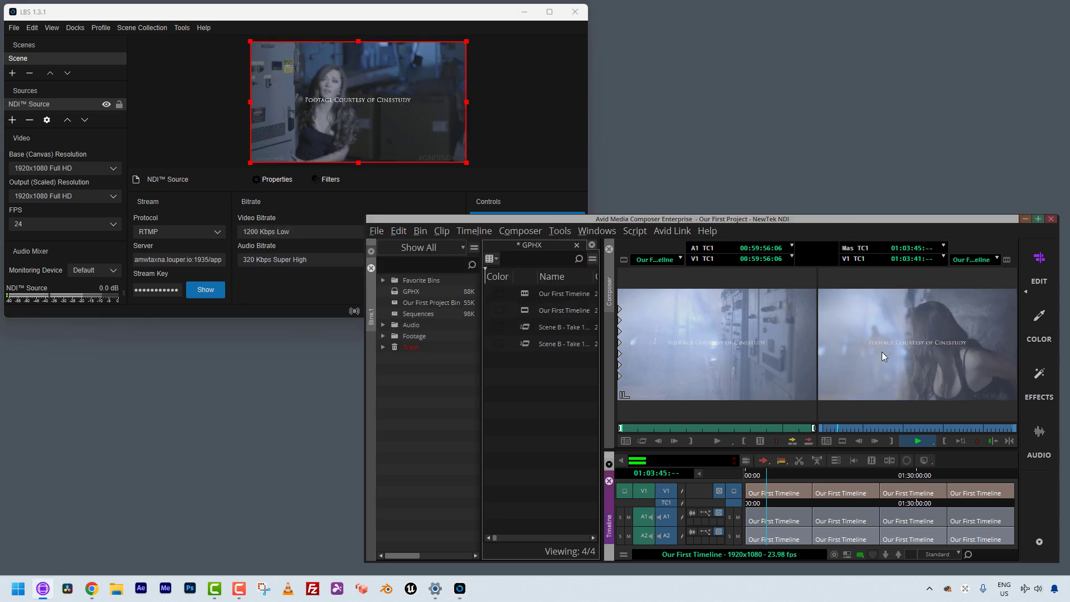
key("space")
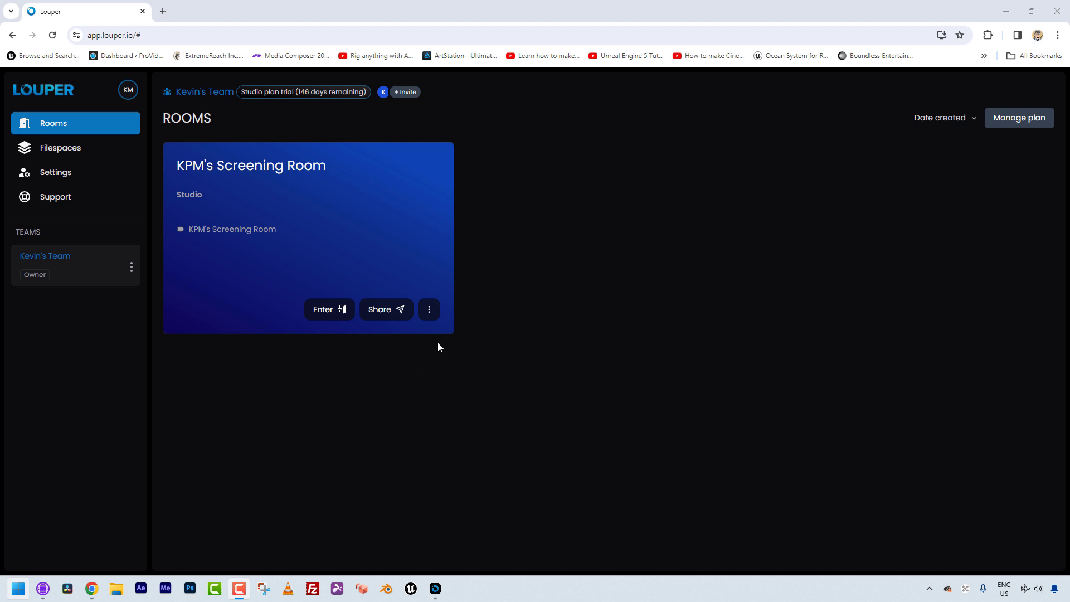
left_click(429, 311)
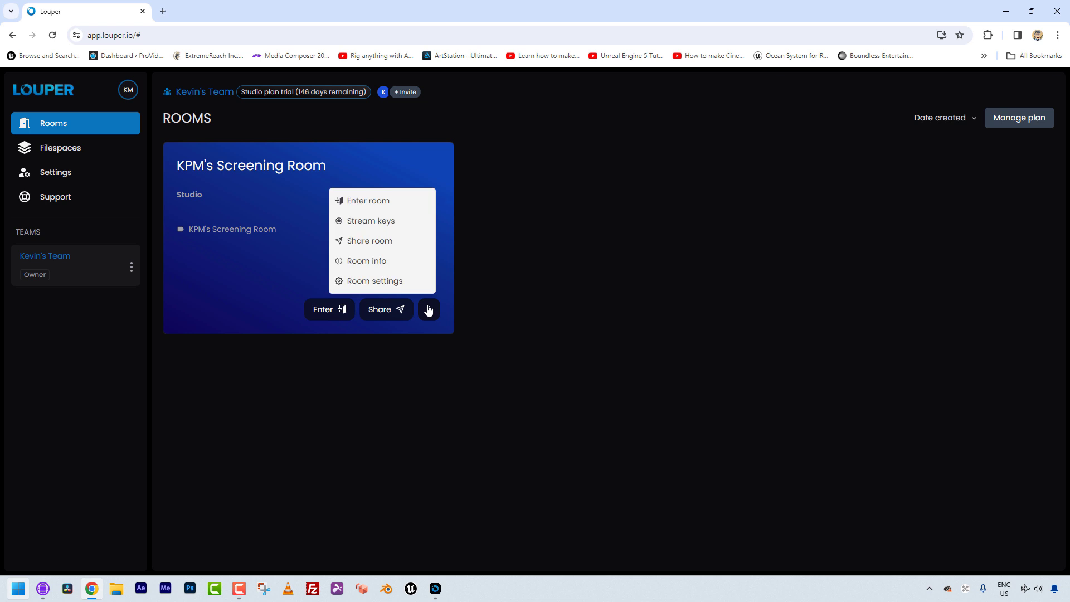
left_click(414, 287)
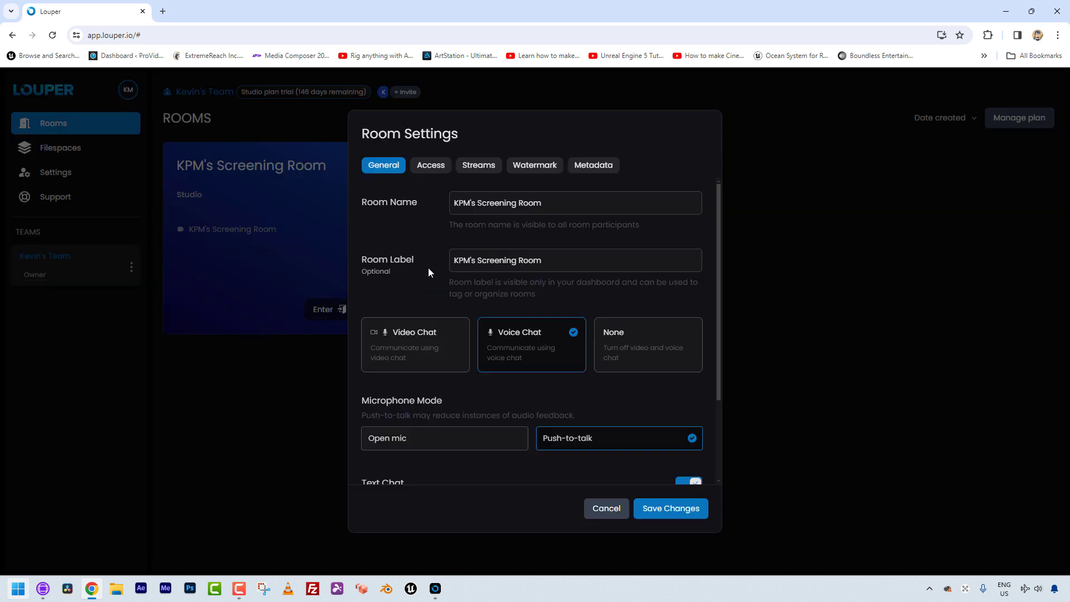
scroll(422, 242, "down", 3)
scroll(423, 242, "up", 3)
left_click(439, 168)
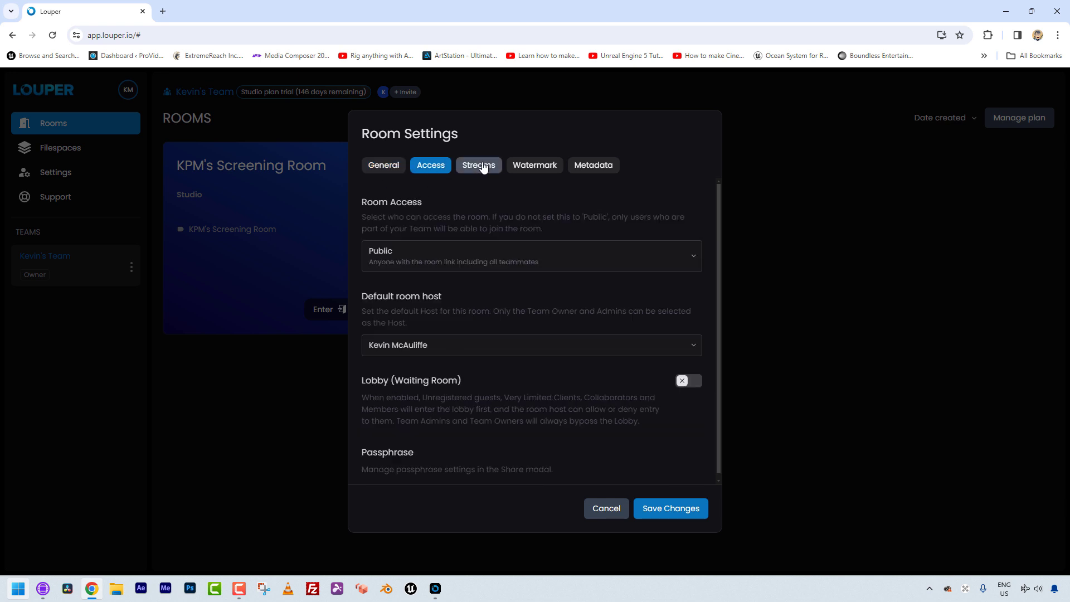
left_click(392, 169)
left_click(607, 509)
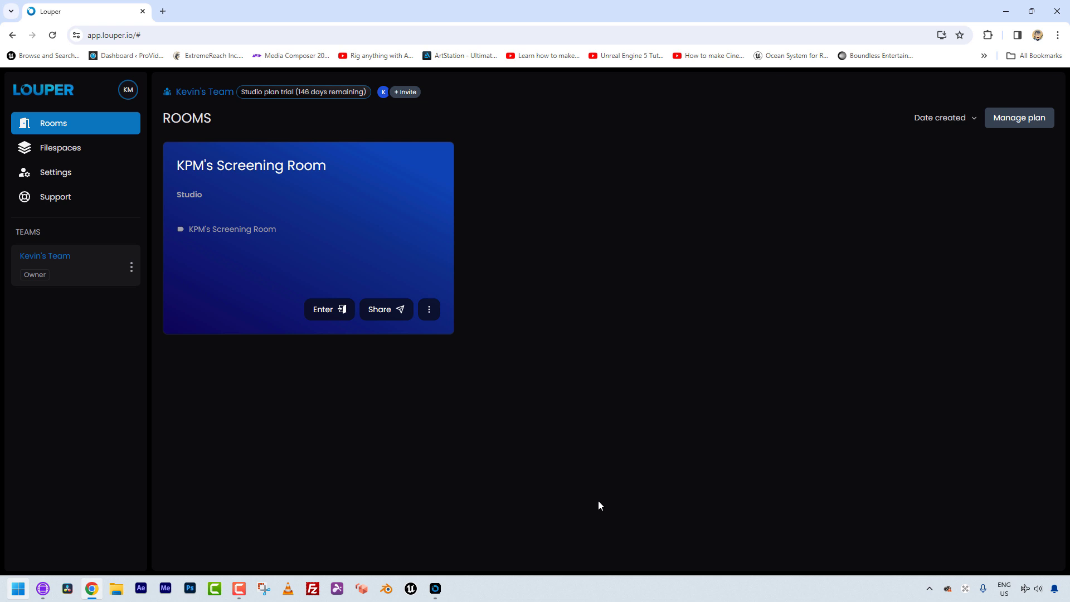
left_click(434, 320)
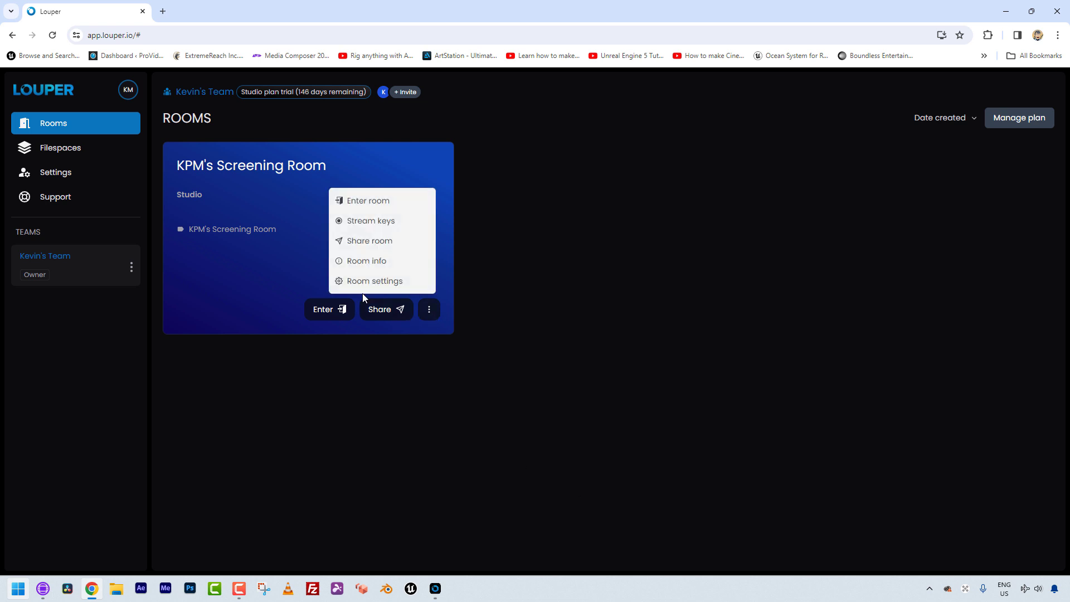
left_click(336, 223)
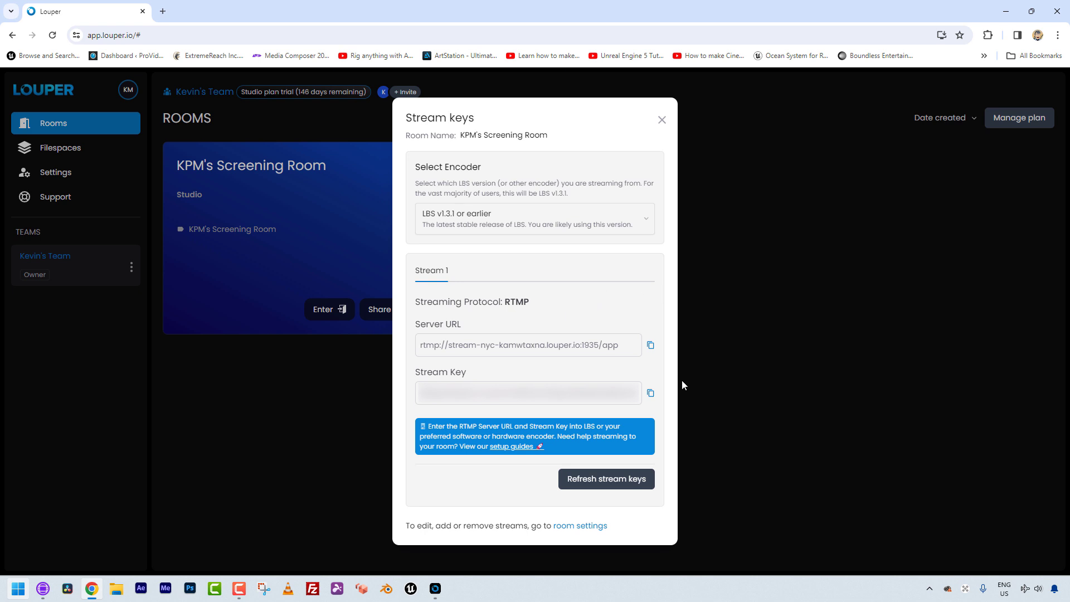
left_click(662, 120)
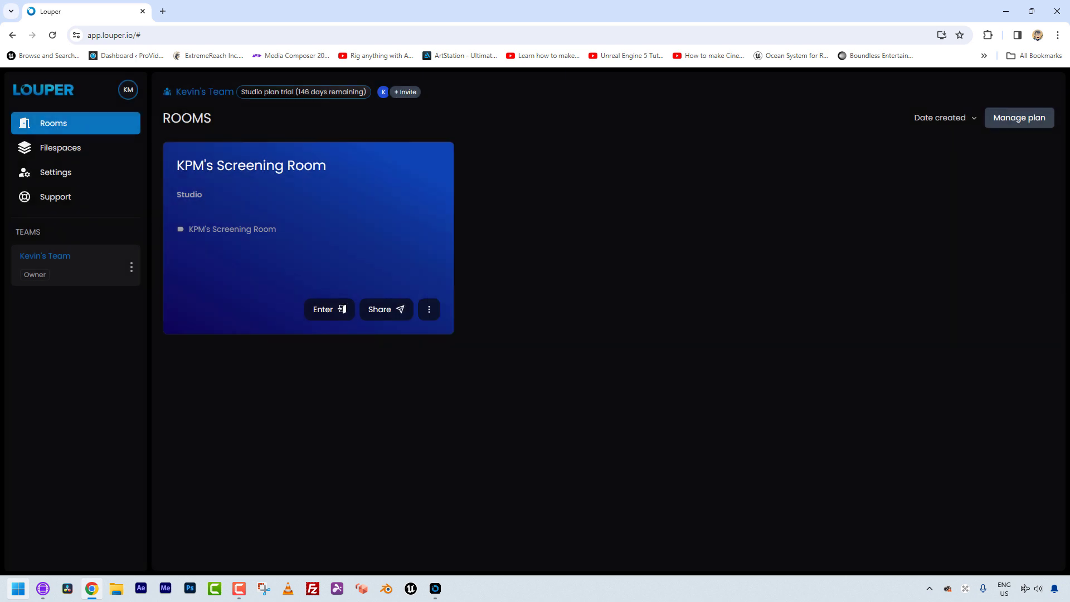
left_click(435, 588)
left_click_drag(268, 196, 588, 65)
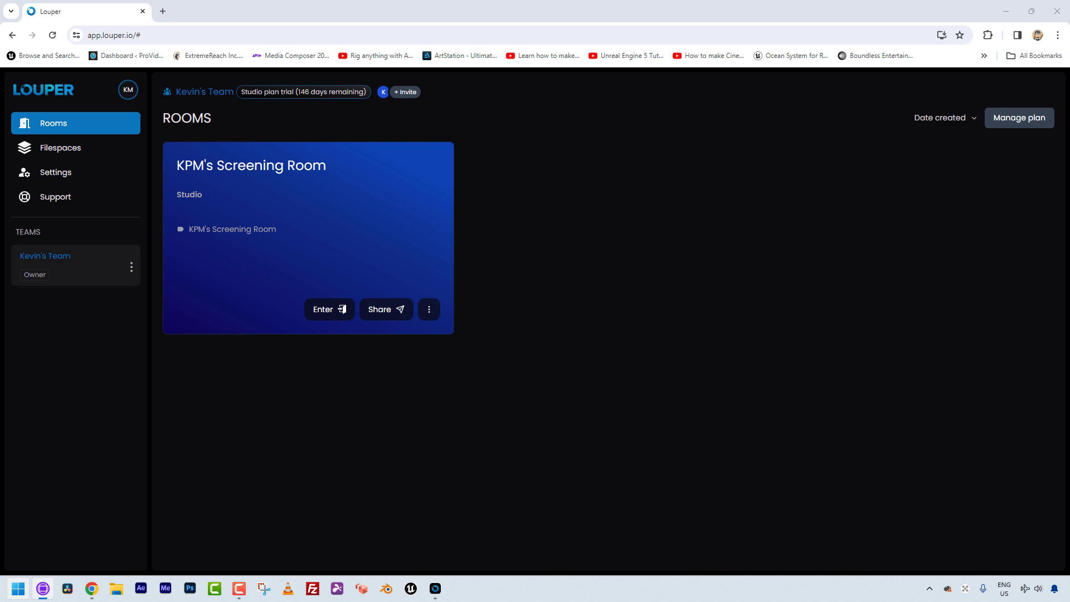
Open the share options for KPM's Screening Room to get its link, then close the panel.
left_click(364, 451)
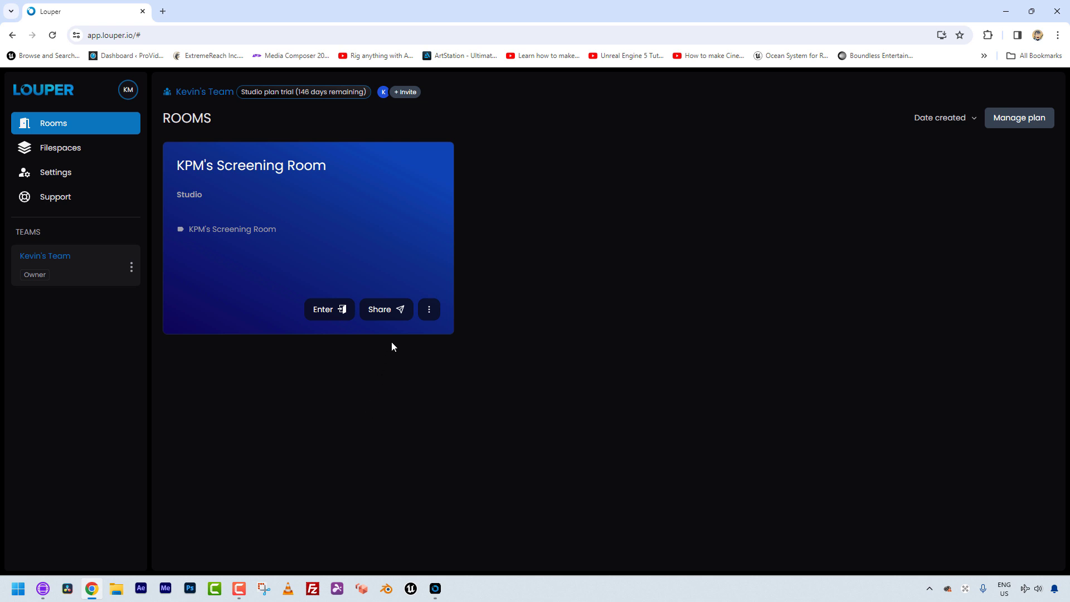
left_click(396, 317)
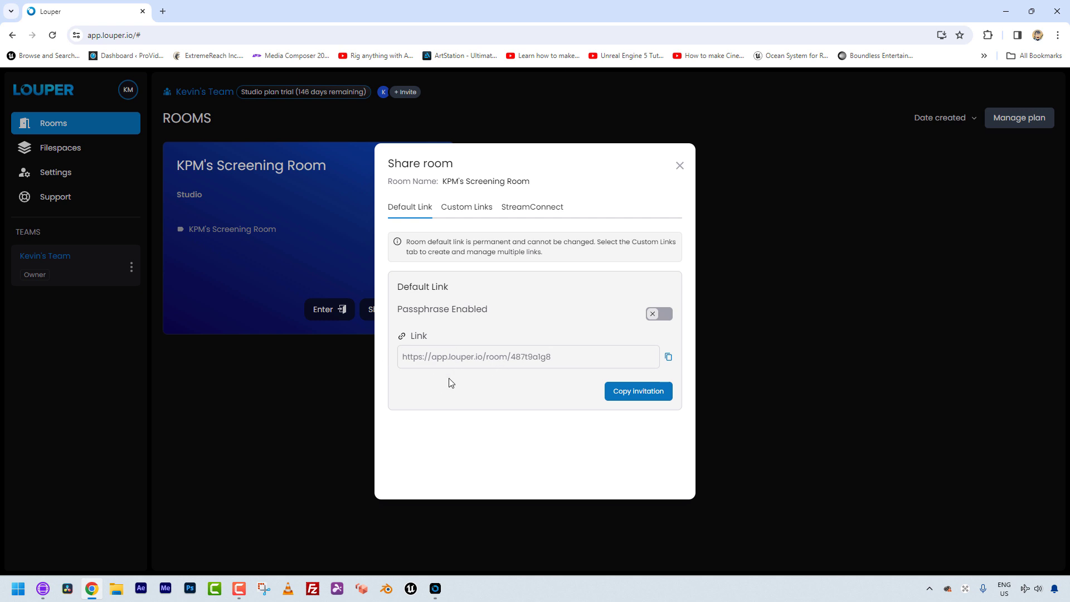
left_click(679, 165)
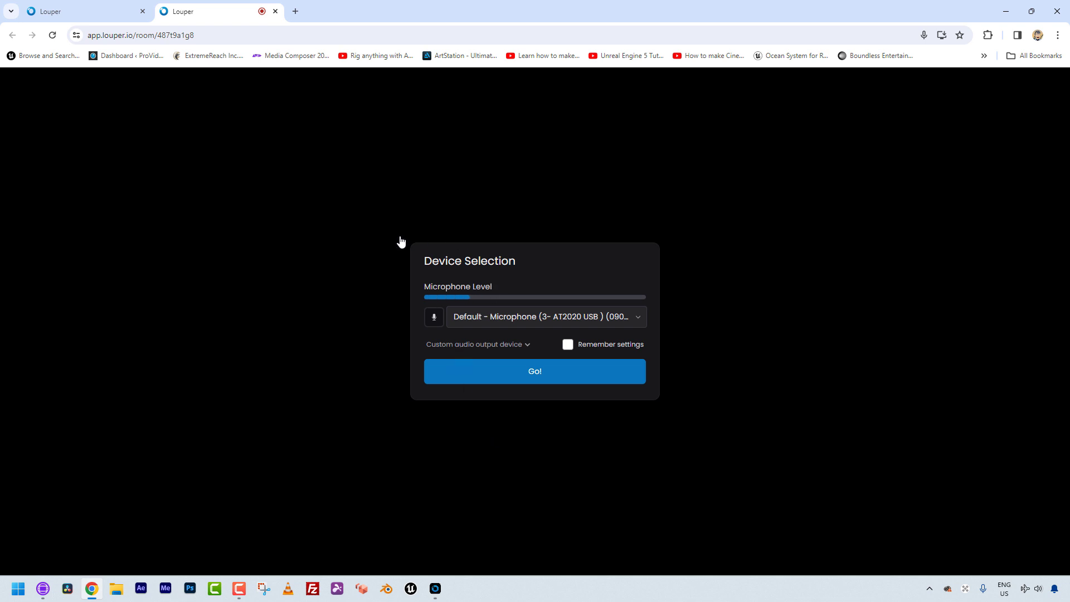
Enter the room with the chosen microphone, dismissing the push-to-talk and muted notices.
left_click(512, 366)
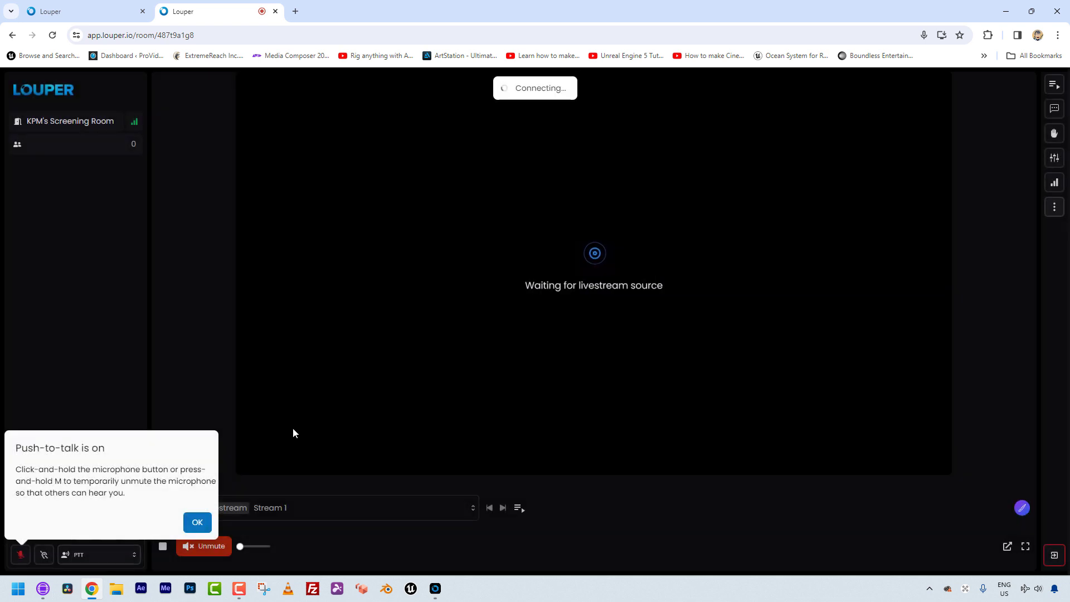
left_click(198, 522)
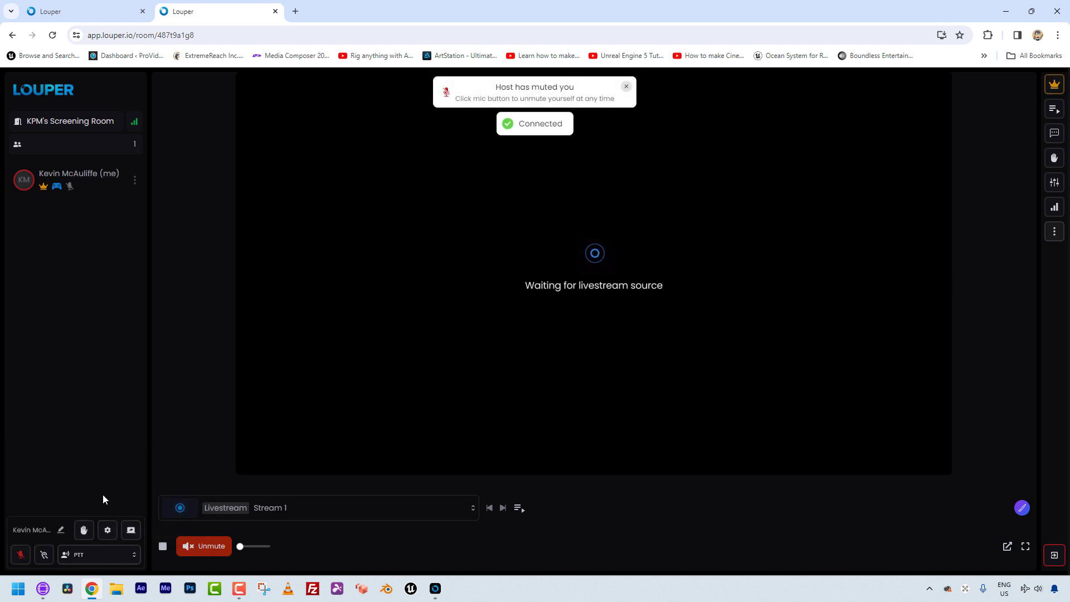
left_click(625, 88)
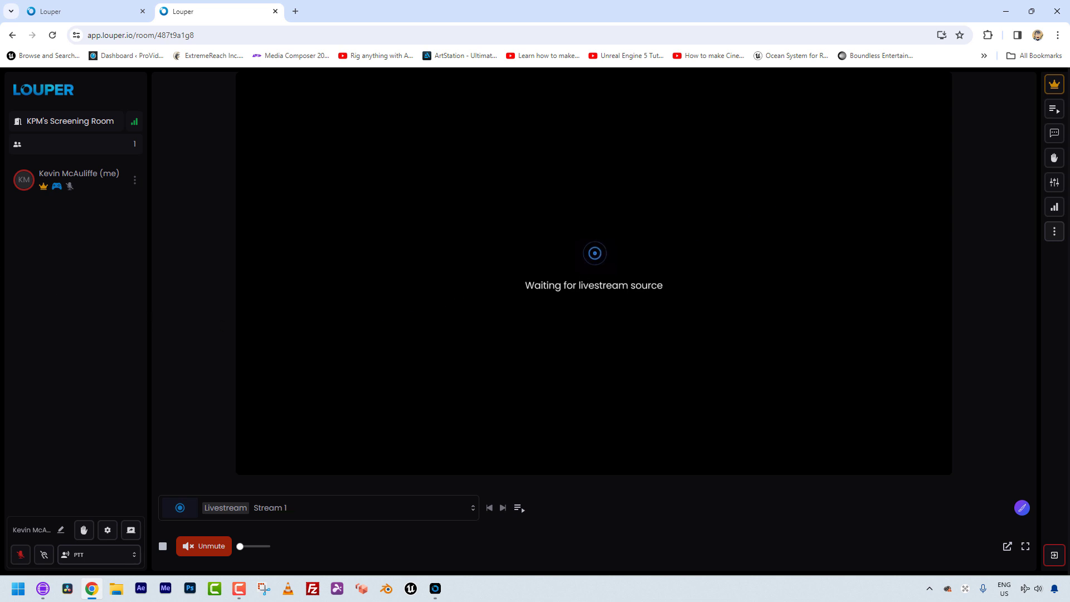
Bring up the LBS streaming window, shrink it, and park it at the left screen edge.
left_click(435, 589)
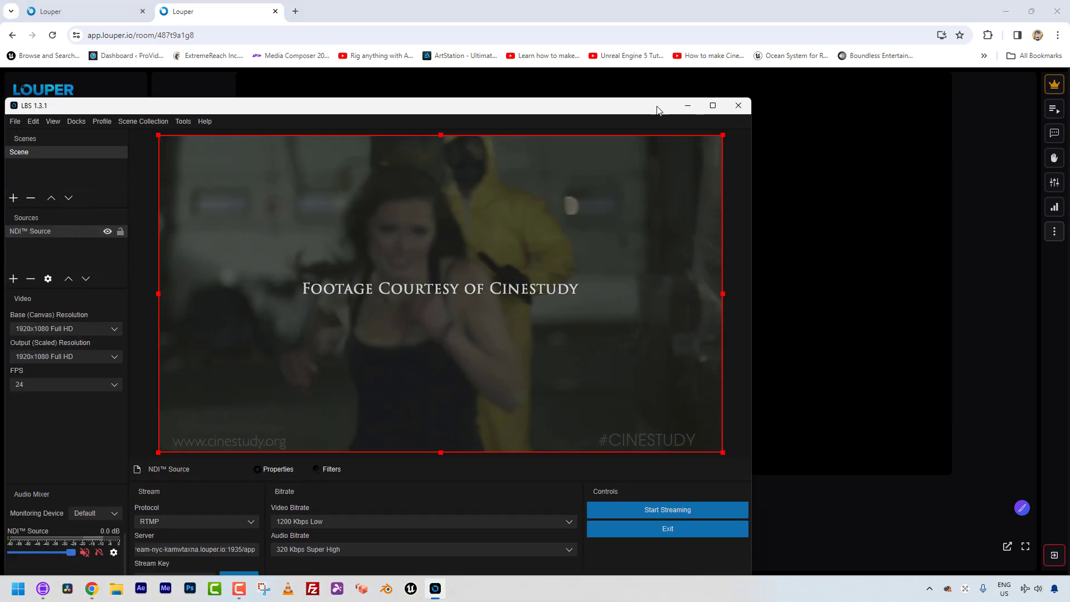
left_click_drag(657, 110, 758, 63)
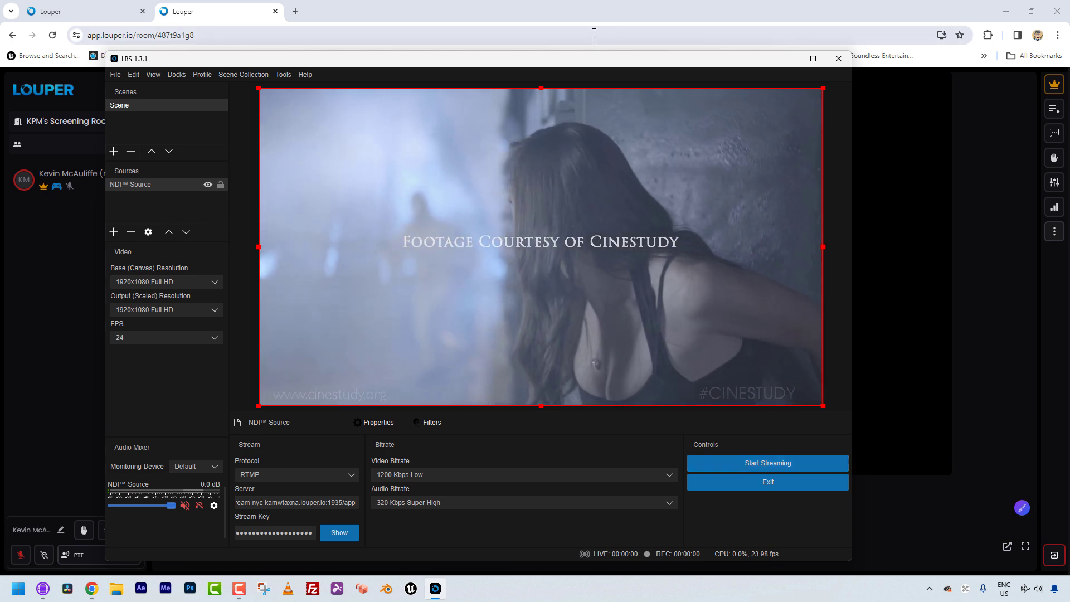
left_click_drag(592, 59, 0, 112)
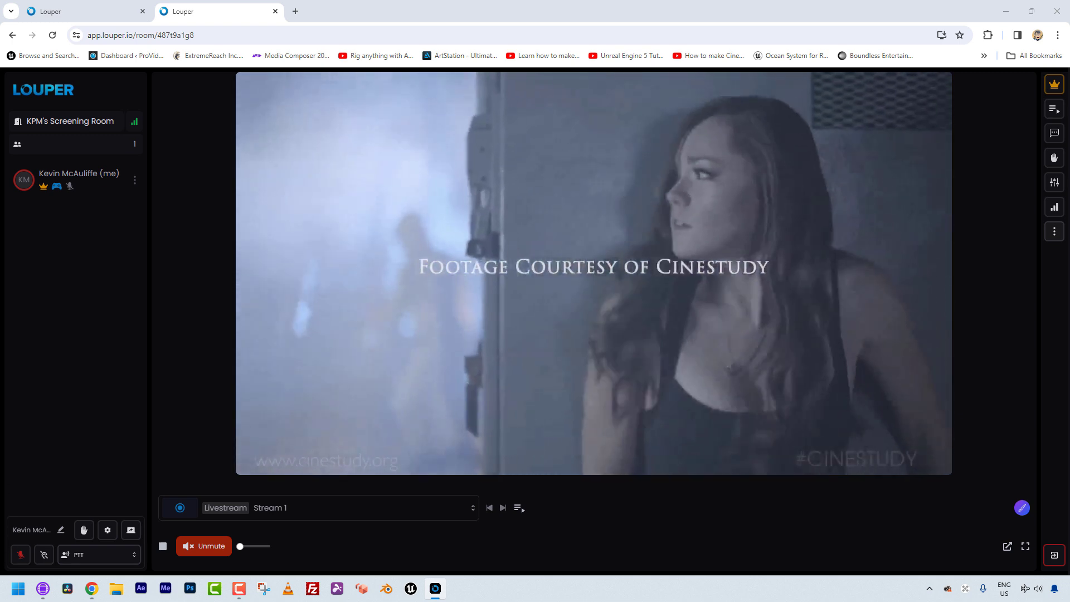
left_click_drag(5, 114, 611, 76)
left_click_drag(126, 63, 360, 248)
left_click_drag(477, 259, 133, 241)
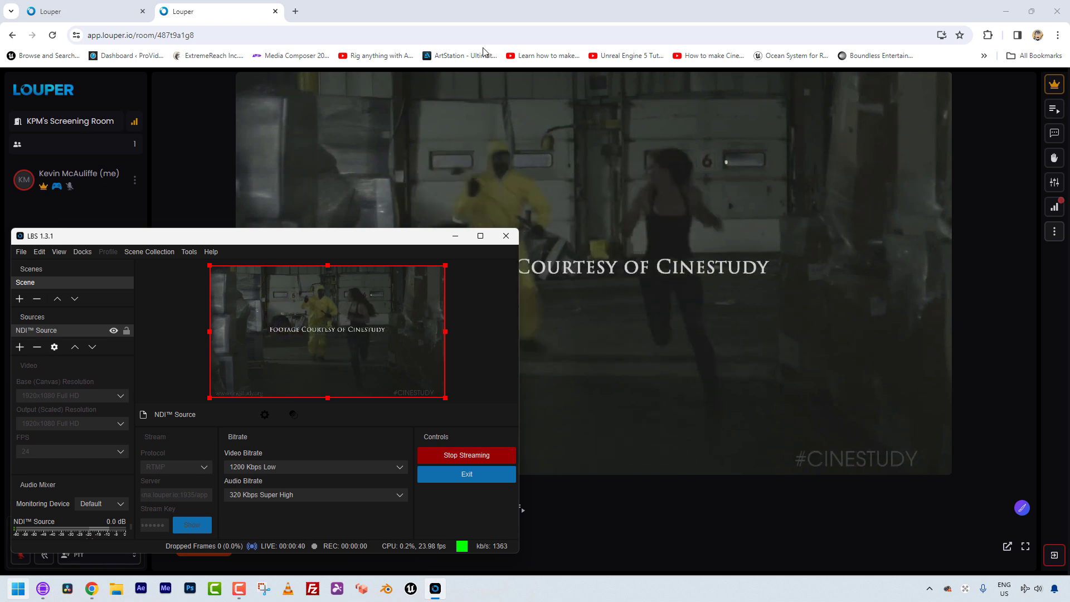
Set the LBS video bitrate to 4000 Kbps High and move LBS off the Louper player.
left_click(271, 468)
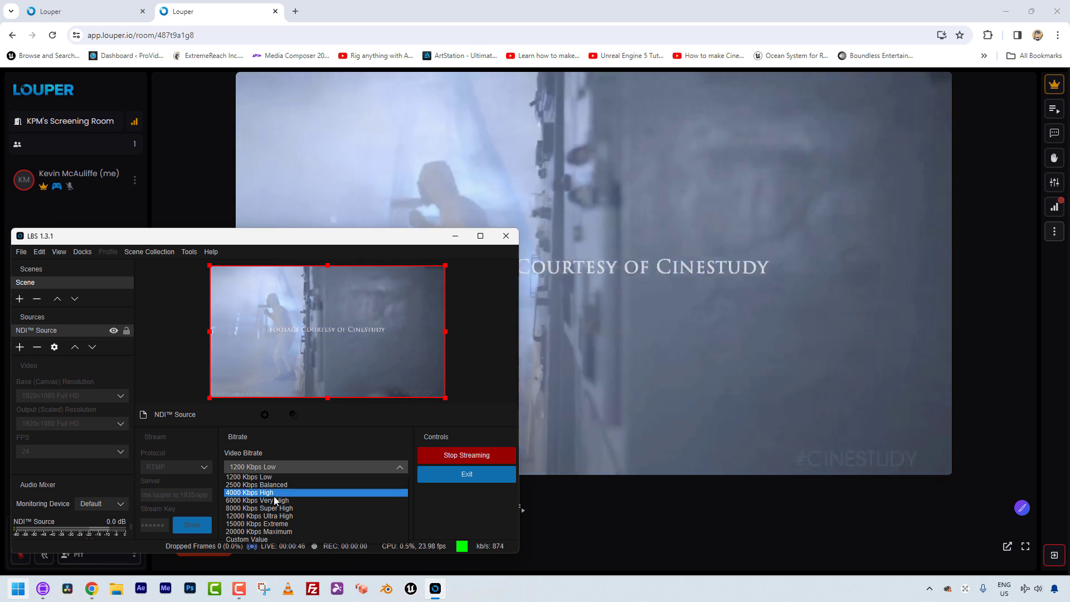
left_click(274, 496)
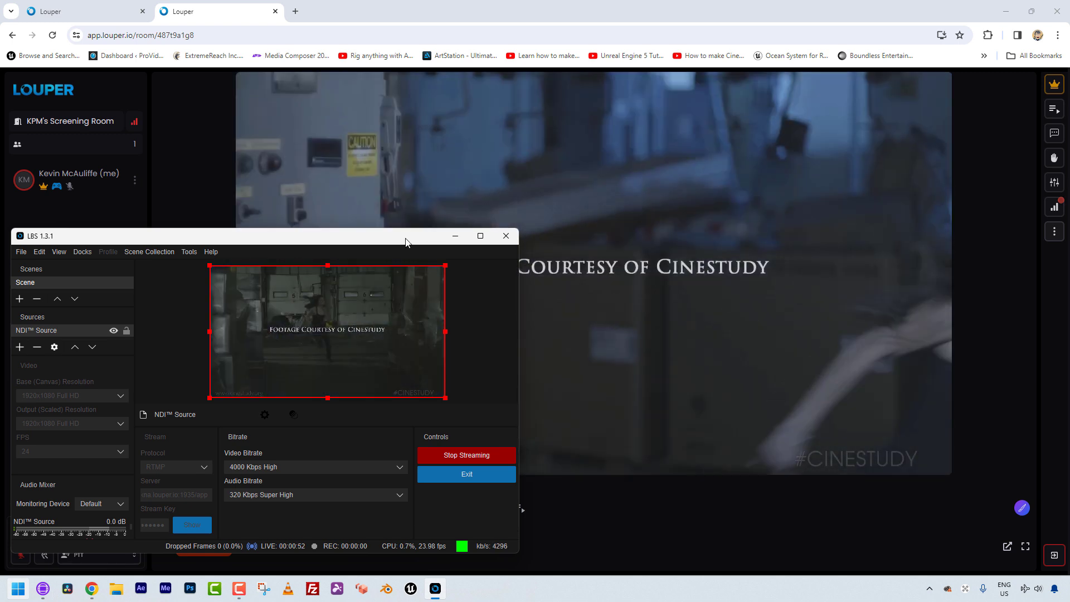
left_click_drag(405, 240, 0, 176)
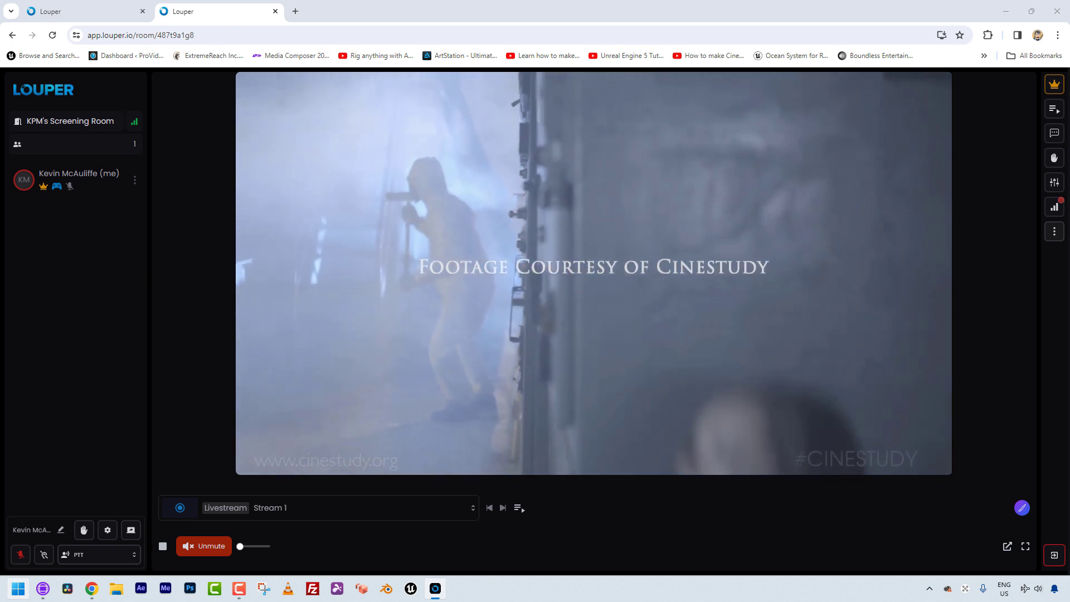
key("alt+Tab")
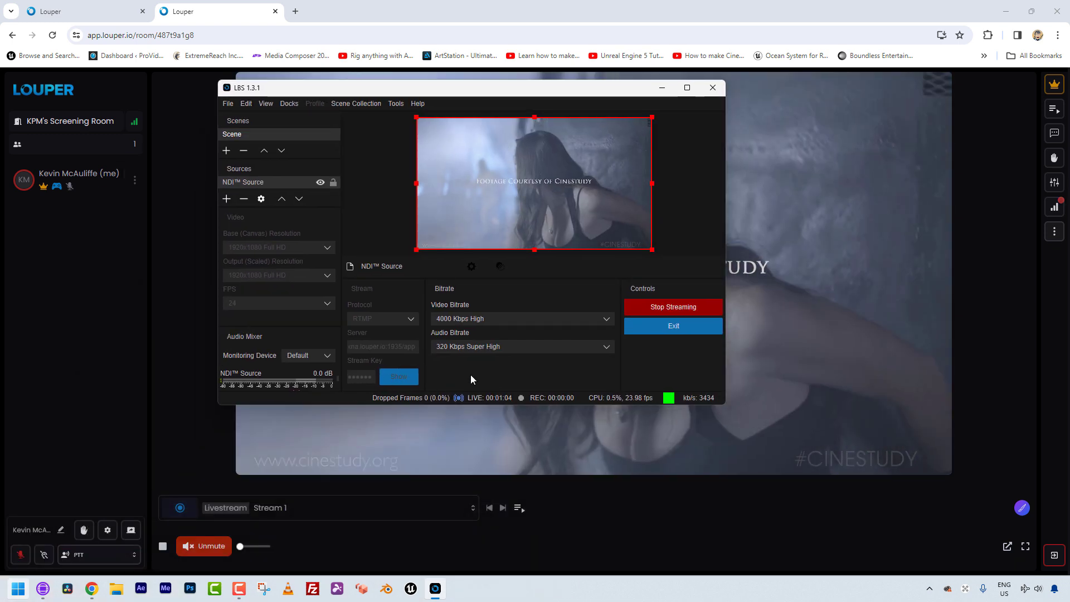
left_click_drag(518, 89, 0, 196)
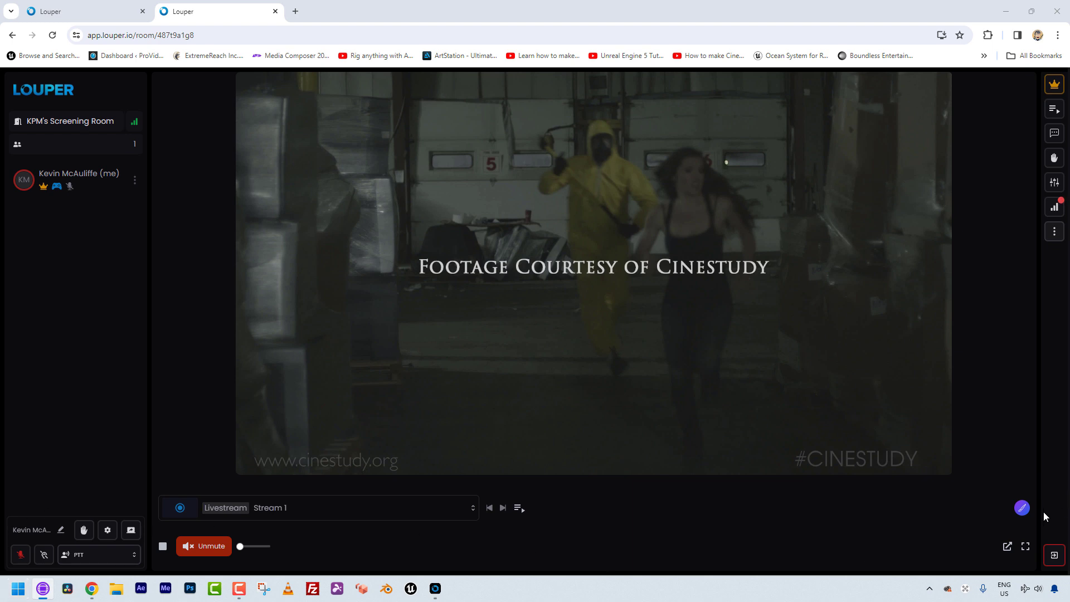
Circle and strike through the Footage Courtesy caption in red.
left_click(1022, 507)
left_click(1002, 509)
mouse_move(541, 190)
left_mouse_down()
mouse_move(453, 190)
mouse_move(379, 290)
mouse_move(585, 282)
mouse_move(558, 183)
mouse_move(524, 190)
mouse_move(350, 322)
left_mouse_up()
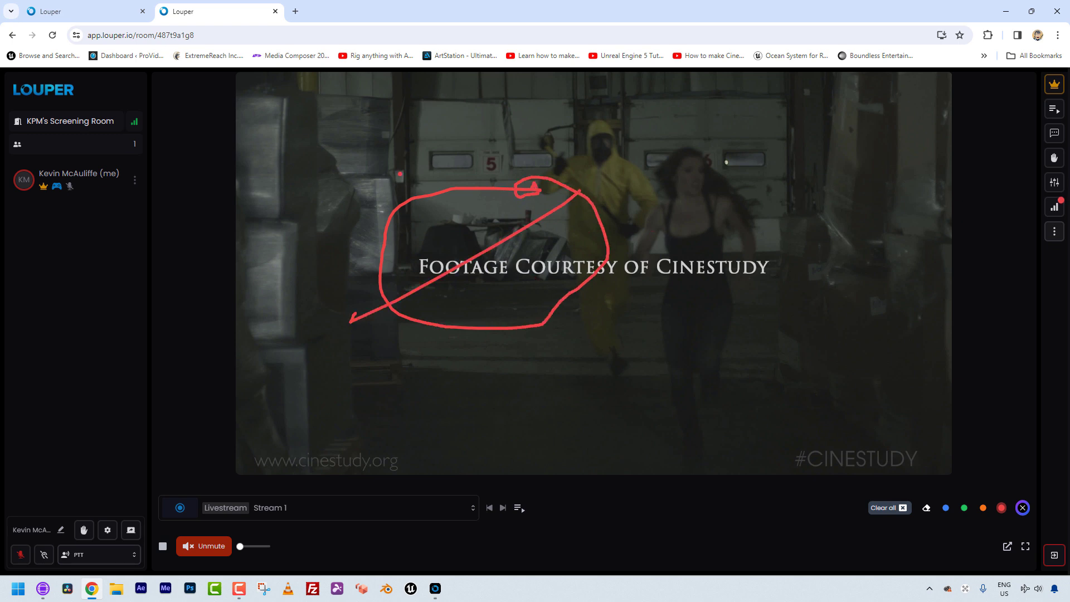
left_click_drag(399, 173, 611, 338)
left_click_drag(480, 141, 470, 325)
left_click_drag(363, 243, 669, 266)
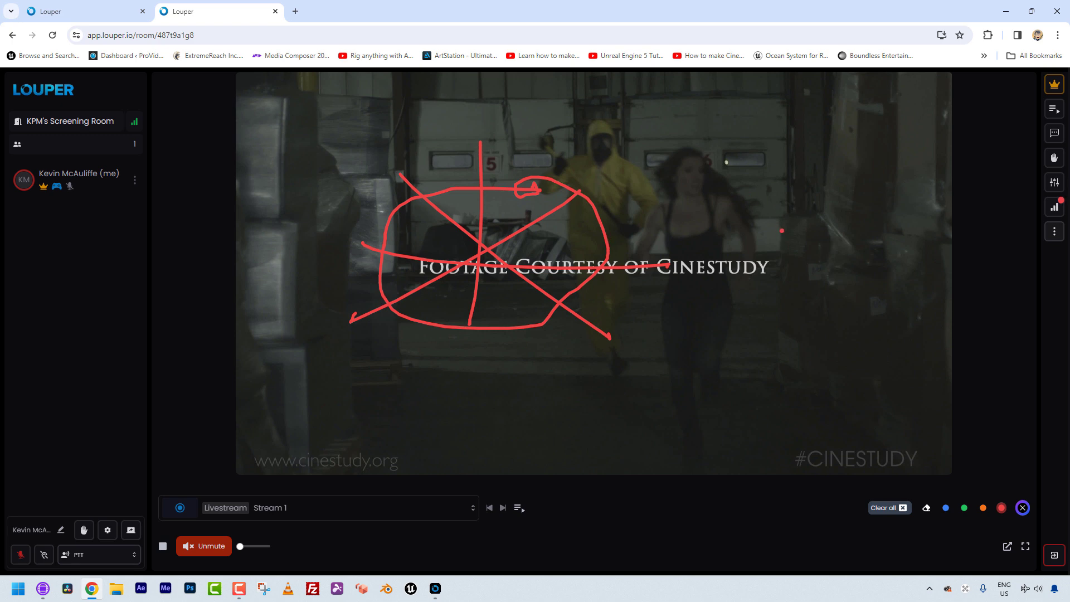
Draw a green arrow by the running woman, an orange arrow, and an orange word across the top.
left_click(964, 508)
mouse_move(725, 200)
left_mouse_down()
mouse_move(818, 319)
mouse_move(777, 283)
left_mouse_up()
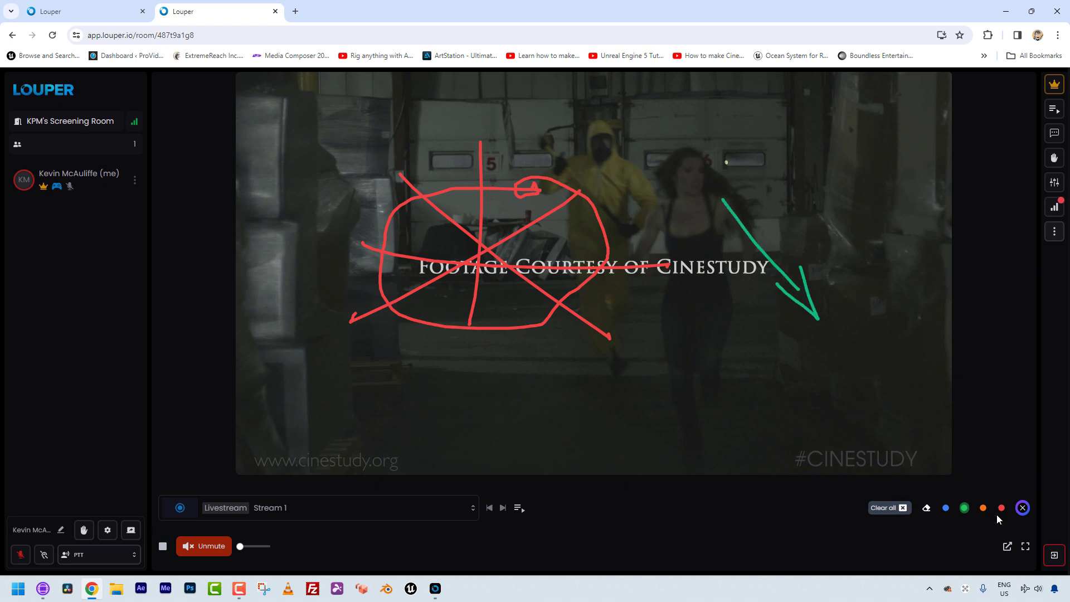
mouse_move(654, 228)
left_mouse_down()
mouse_move(503, 349)
mouse_move(583, 335)
left_mouse_up()
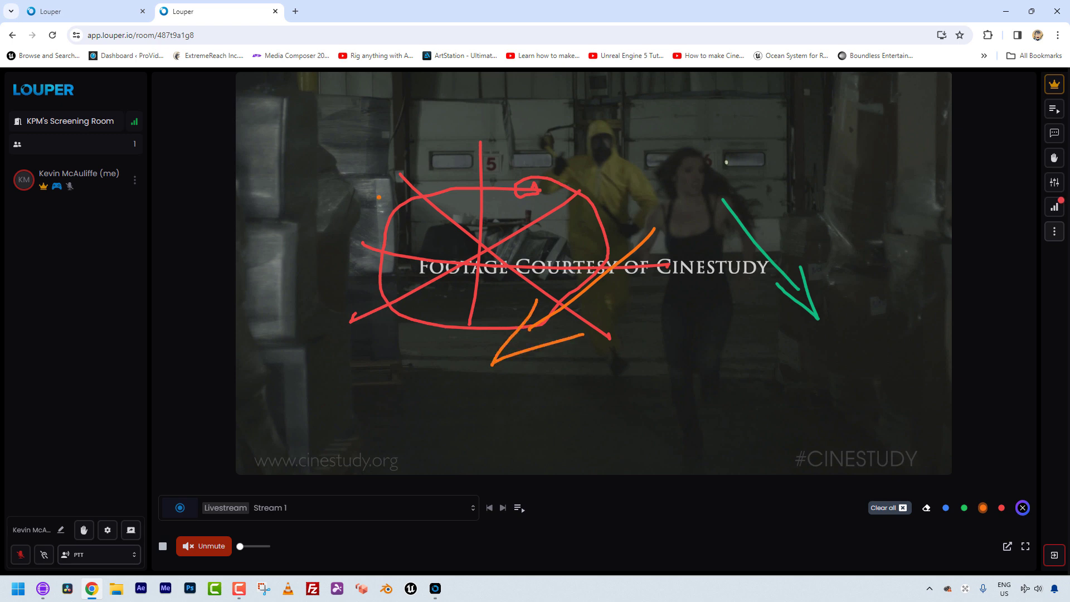
mouse_move(420, 89)
left_mouse_down()
mouse_move(340, 94)
mouse_move(370, 151)
mouse_move(341, 145)
left_mouse_up()
left_click_drag(448, 74, 424, 136)
mouse_move(480, 113)
left_mouse_down()
mouse_move(489, 130)
mouse_move(583, 120)
mouse_move(635, 99)
left_mouse_up()
mouse_move(646, 87)
left_mouse_down()
mouse_move(683, 87)
mouse_move(663, 116)
left_mouse_up()
Add two orange question marks, clear all drawings, and bring up the Leave room prompt.
left_click(662, 139)
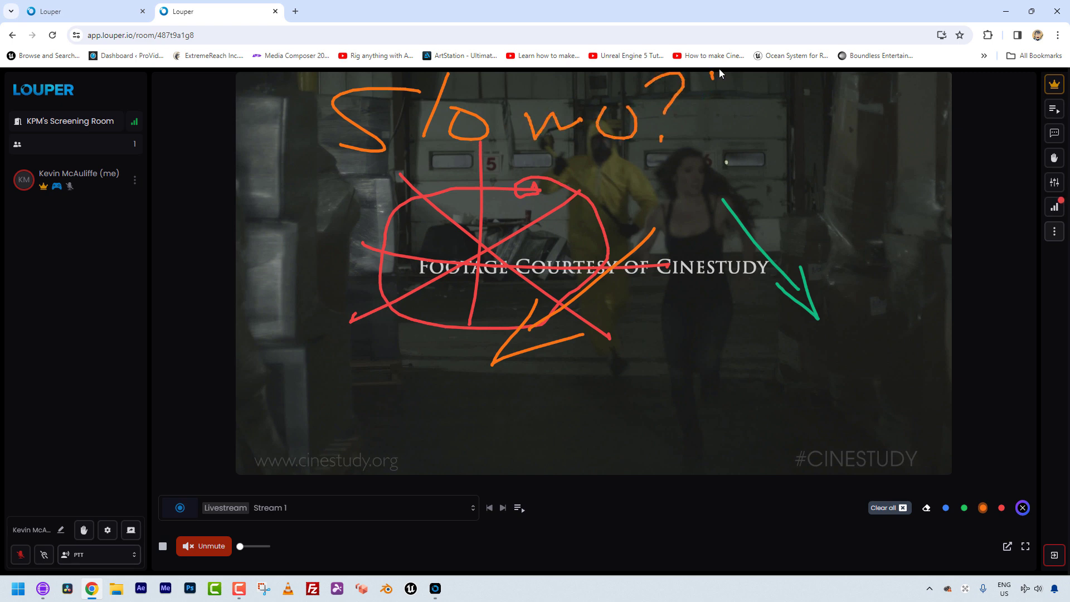
left_click_drag(711, 74, 724, 117)
left_click(719, 147)
left_click(899, 509)
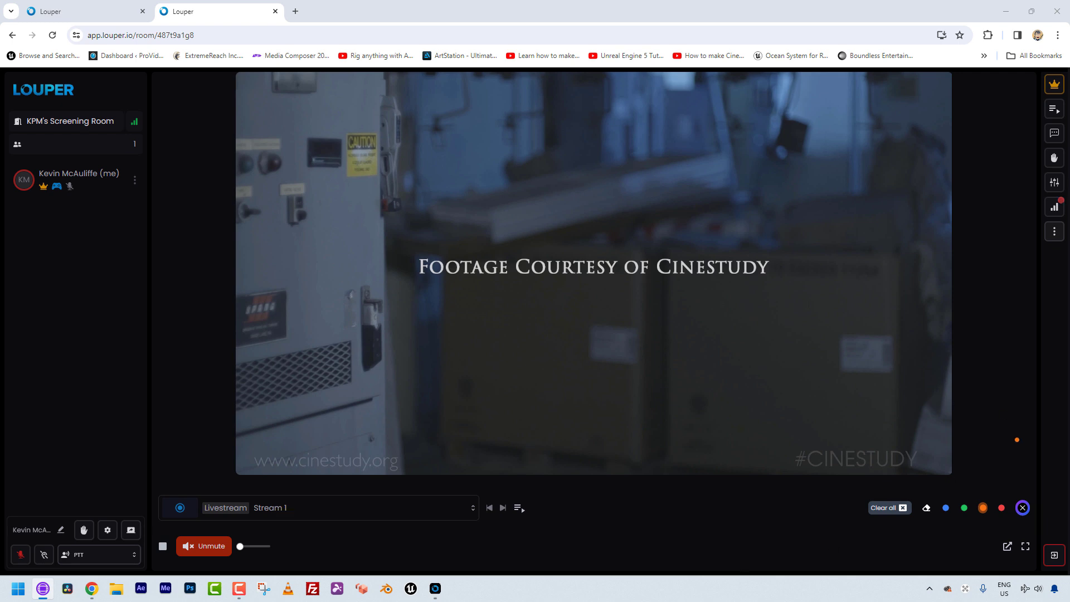
left_click(1053, 557)
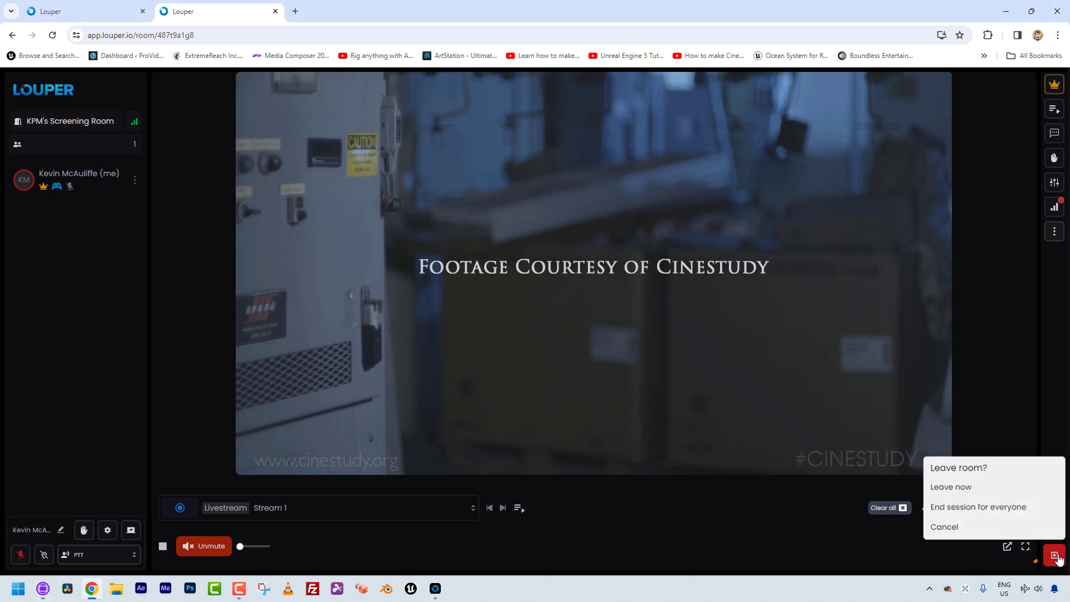
End the session for everyone and open the Demo filespace from the home dashboard.
left_click(961, 512)
left_click(601, 183)
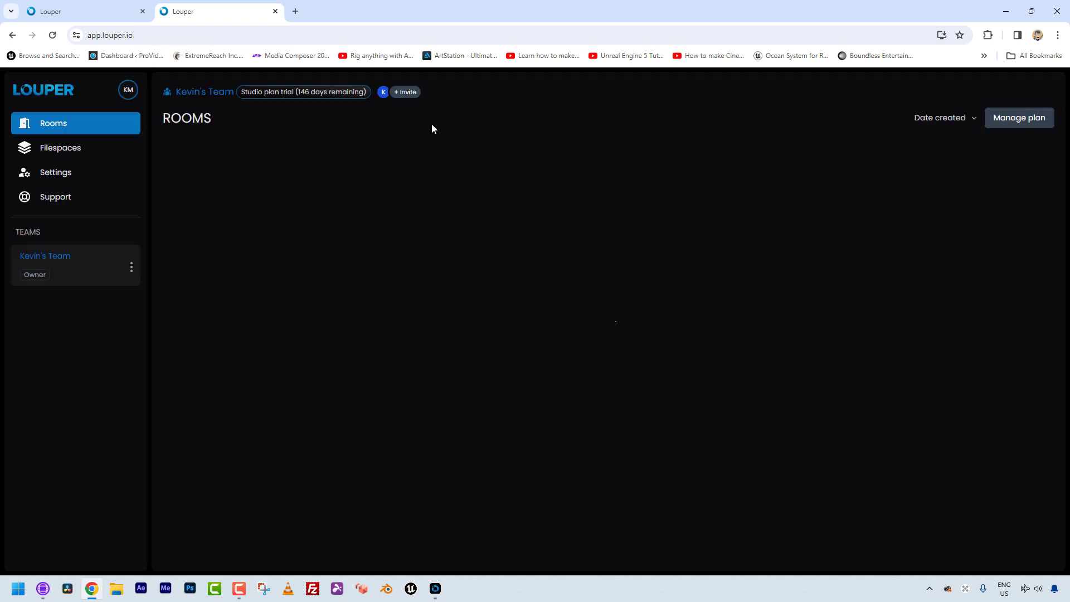
left_click(275, 11)
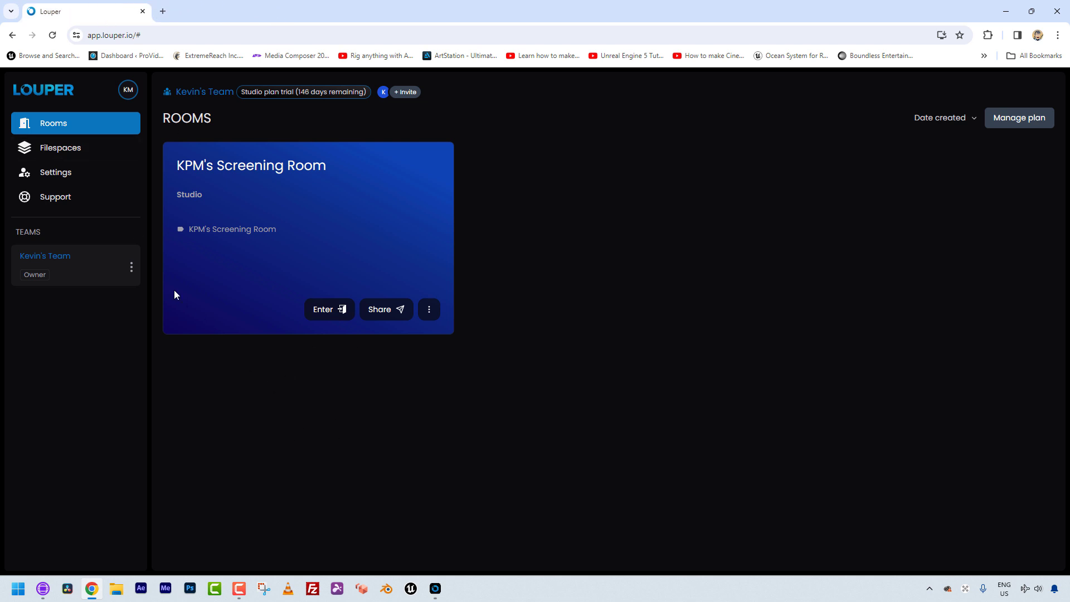
left_click(59, 159)
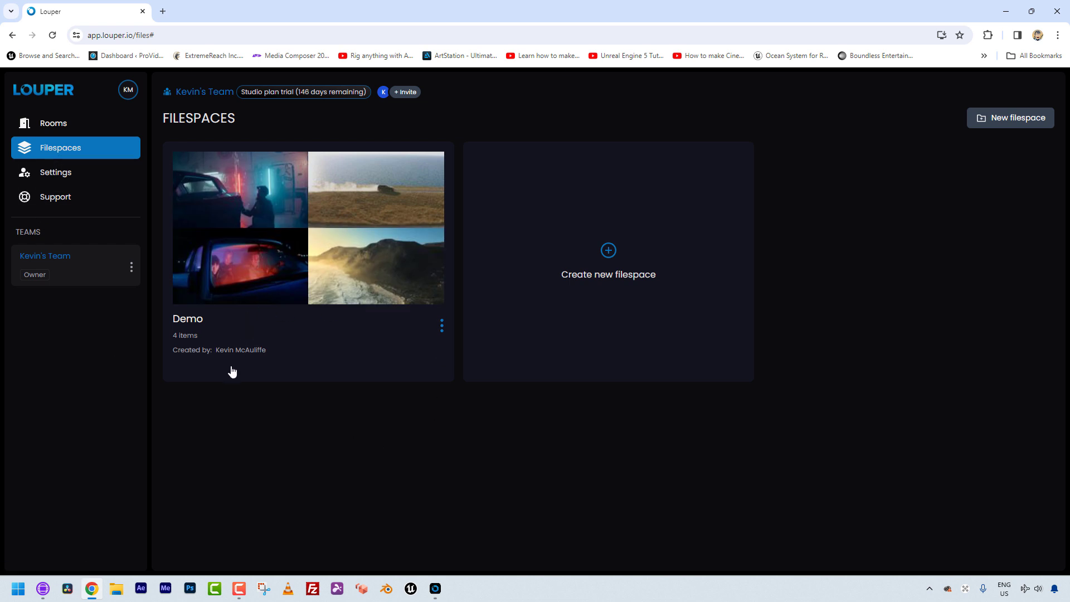
left_click(279, 236)
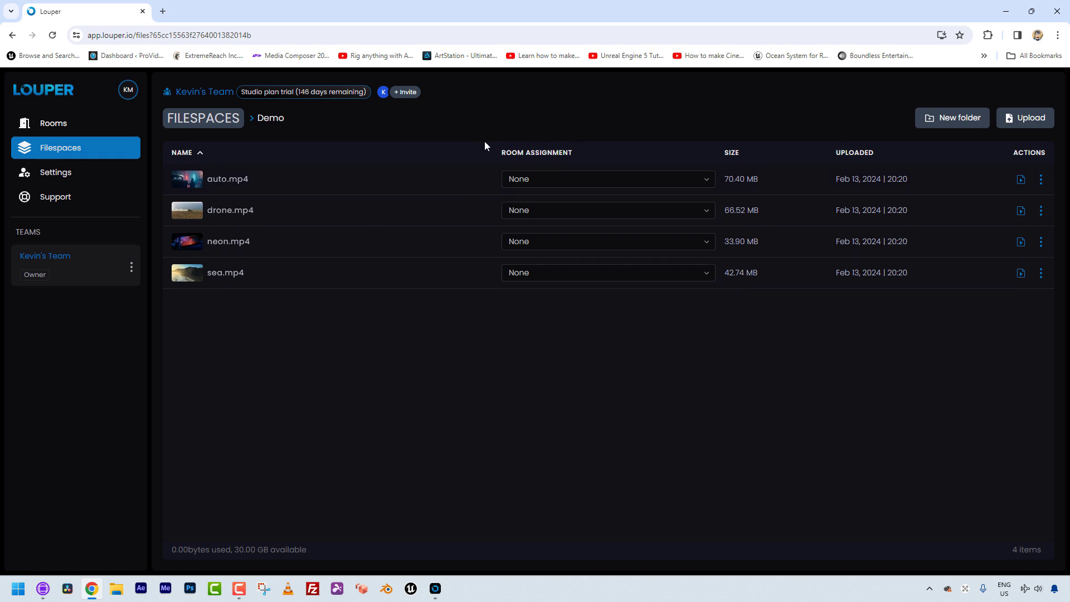
Assign auto.mp4 and drone.mp4 to KPM's Screening Room and save each.
left_click(606, 179)
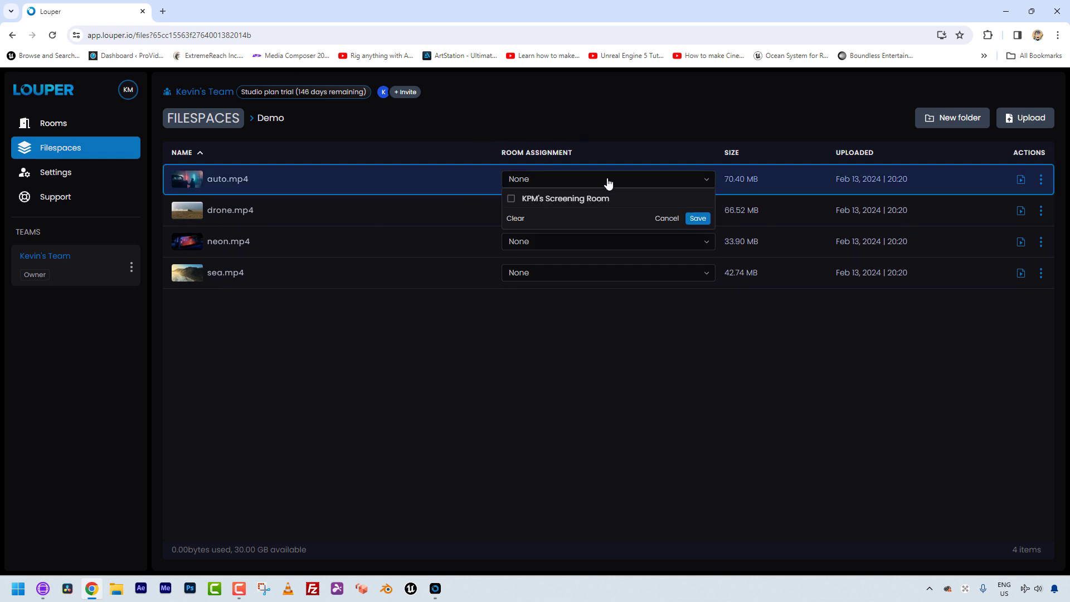
left_click(564, 199)
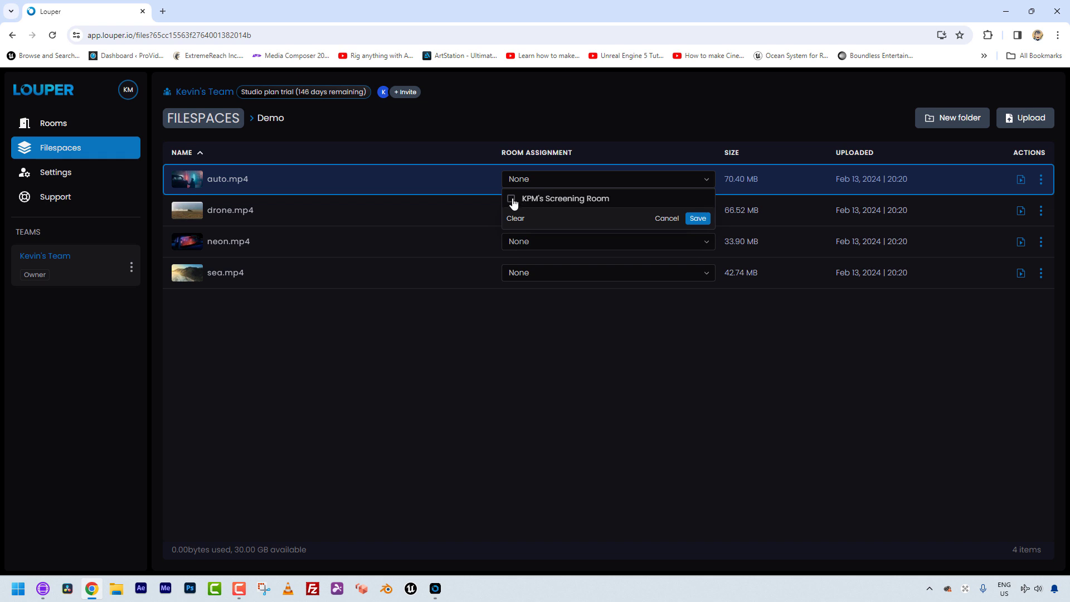
left_click(698, 218)
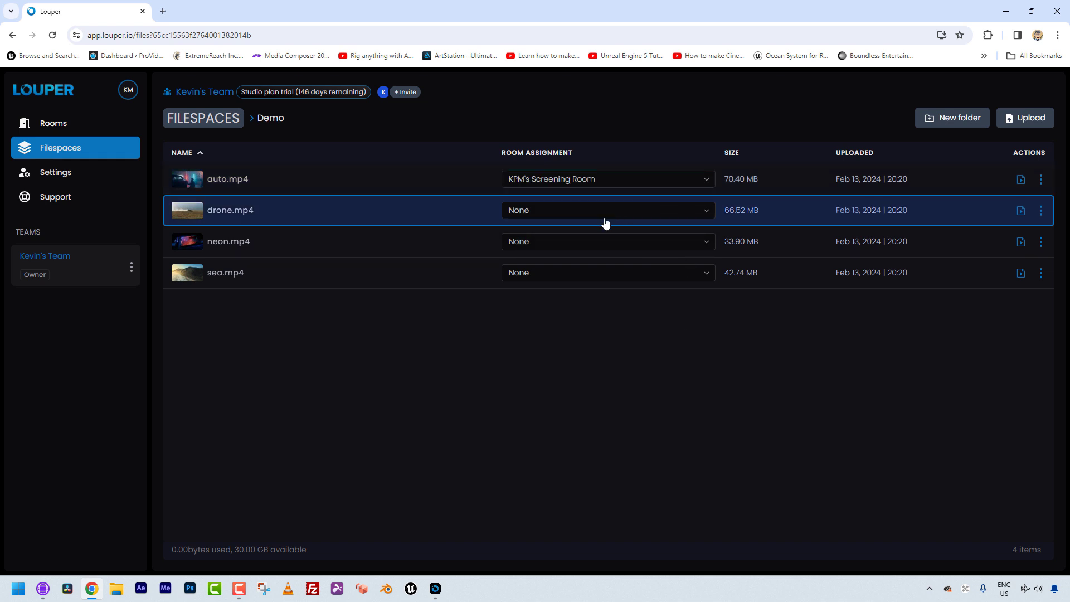
left_click(710, 213)
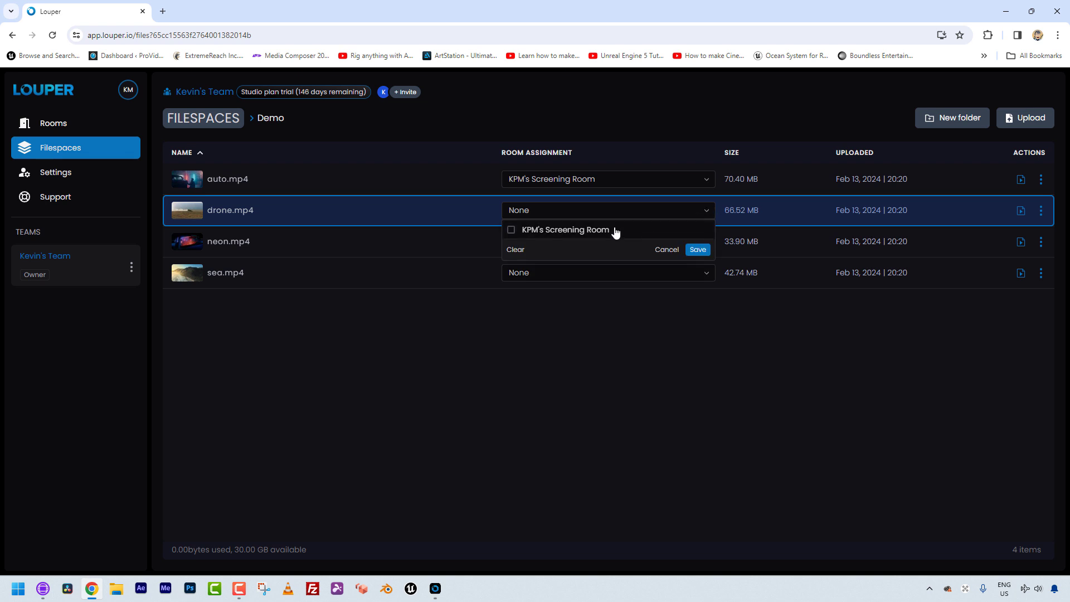
left_click(511, 230)
left_click(706, 252)
Assign neon.mp4 and sea.mp4 to KPM's Screening Room, then return to the rooms list.
left_click(658, 245)
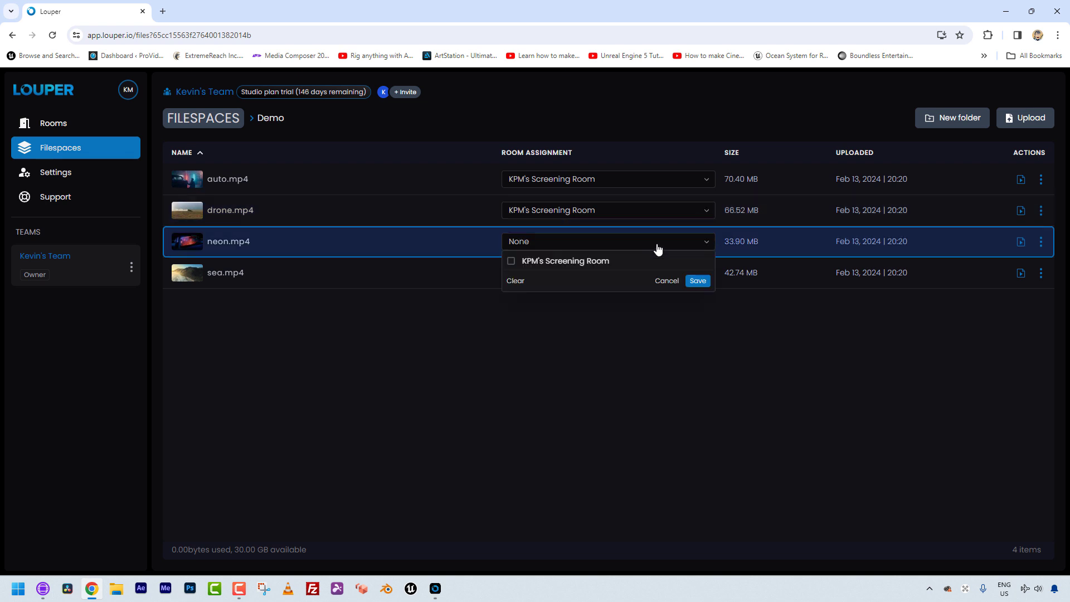
left_click(511, 262)
left_click(697, 281)
left_click(597, 274)
left_click(520, 295)
left_click(694, 314)
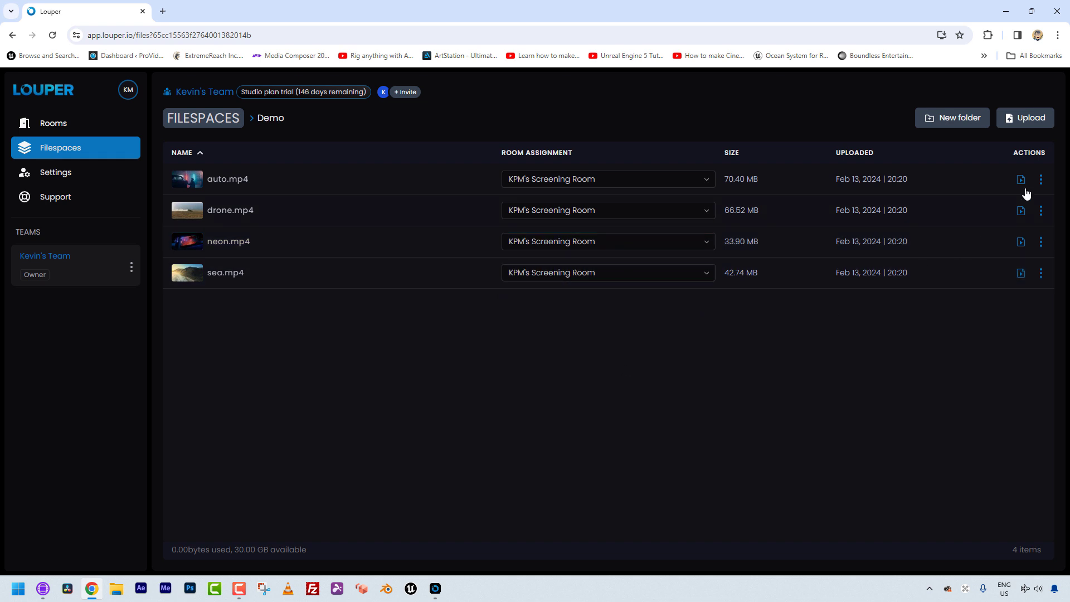
left_click(50, 122)
Enter KPM's Screening Room with the microphone accepted and dismiss the push-to-talk notice.
left_click(341, 310)
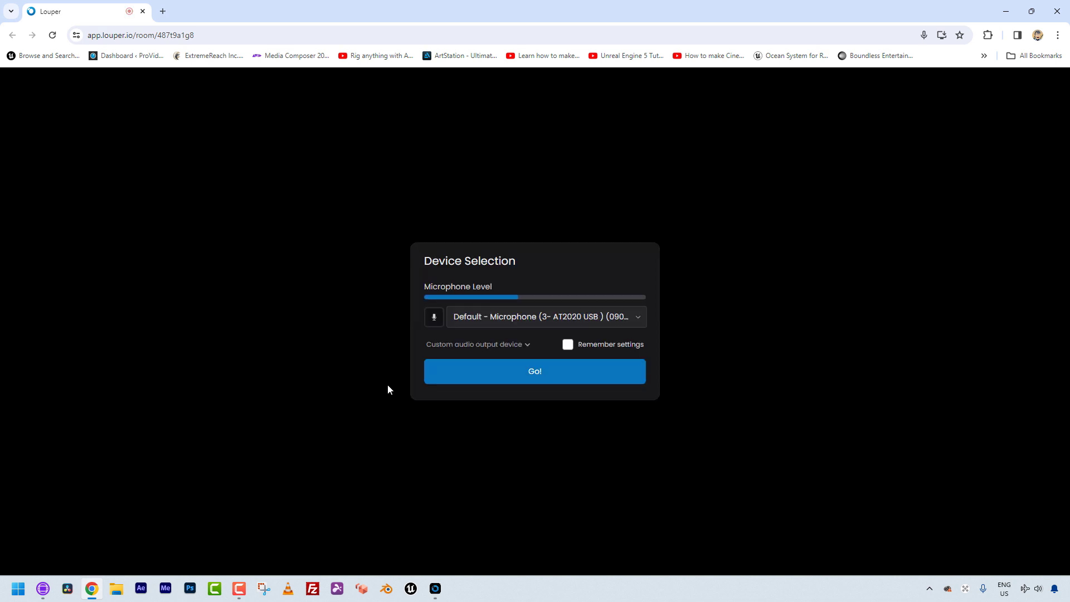
left_click(529, 378)
left_click(197, 524)
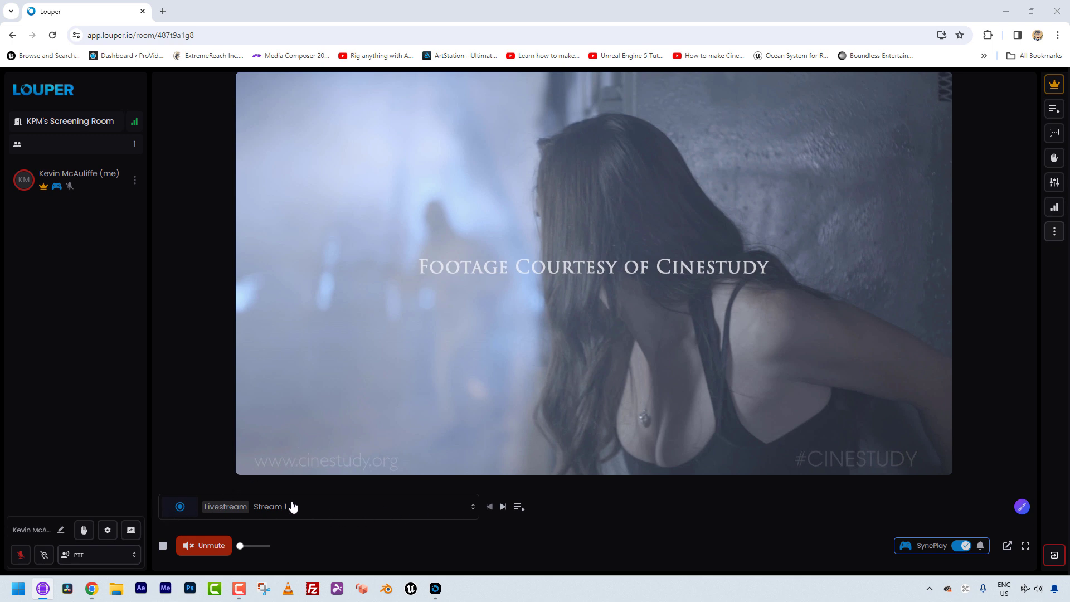
Load auto.mp4 as the player source, play it, and pause at 00:14 (frame 731).
left_click(332, 513)
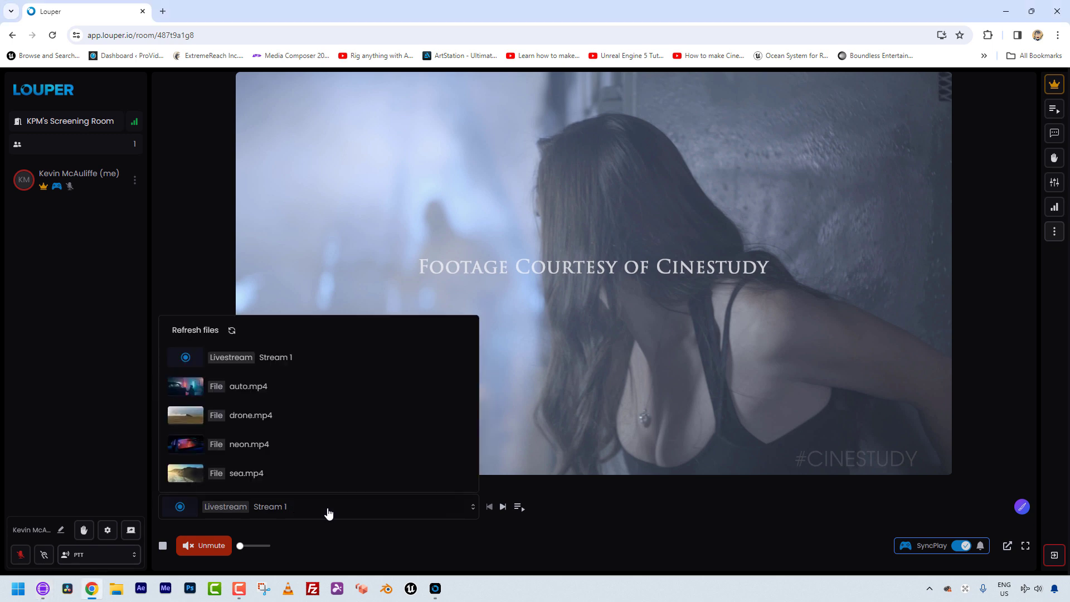
left_click(238, 391)
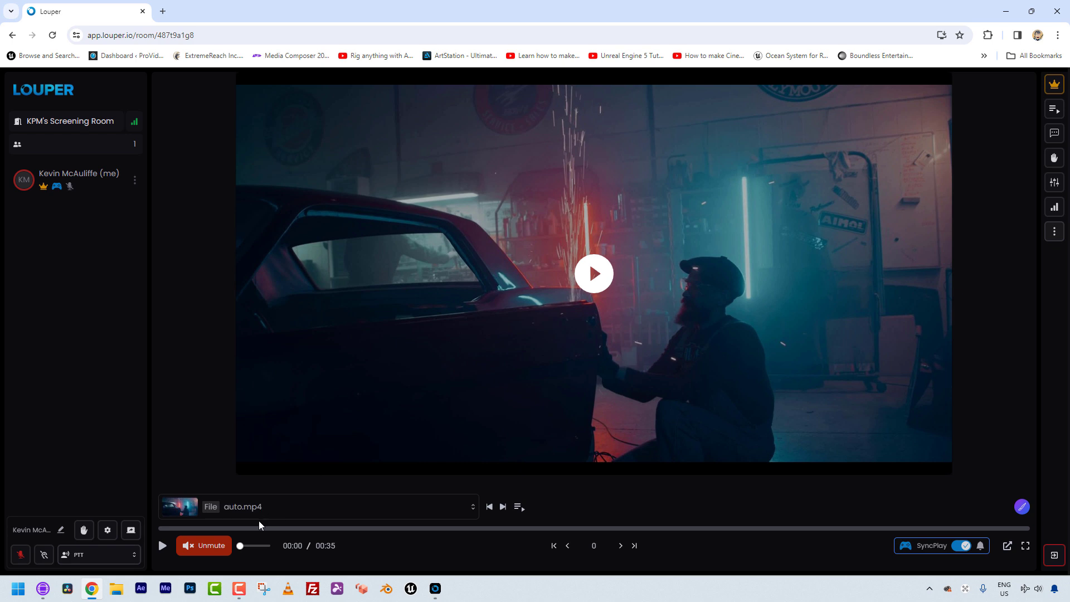
left_click(162, 546)
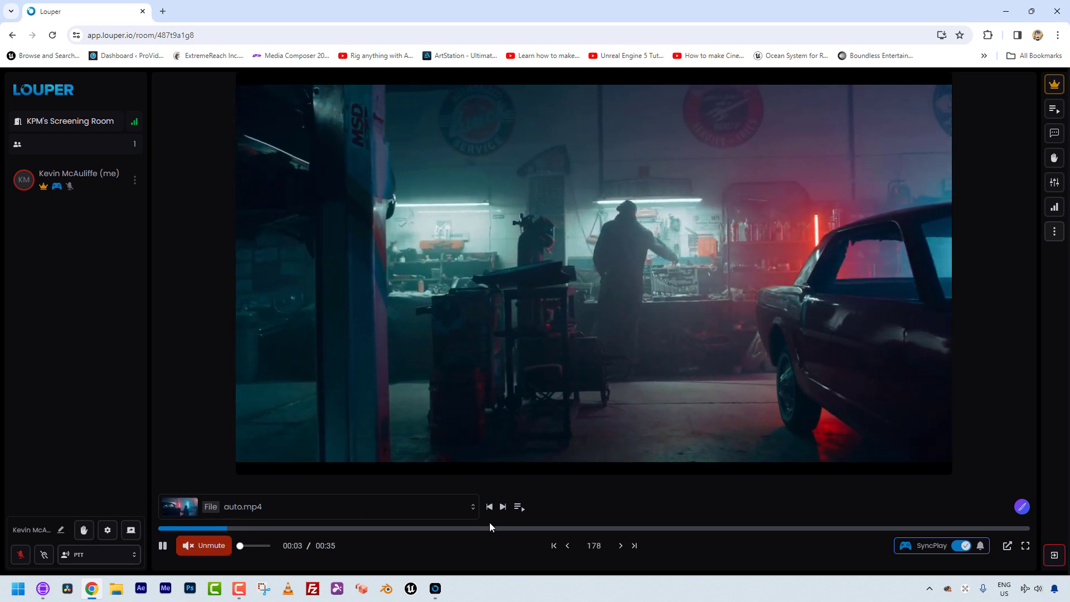
left_click(493, 528)
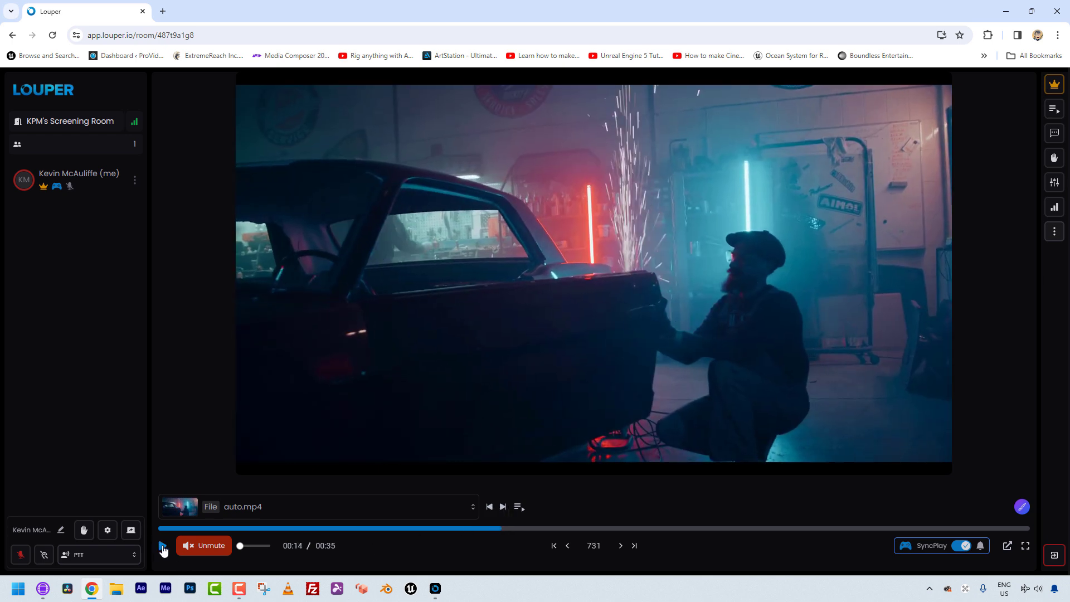
left_click(162, 546)
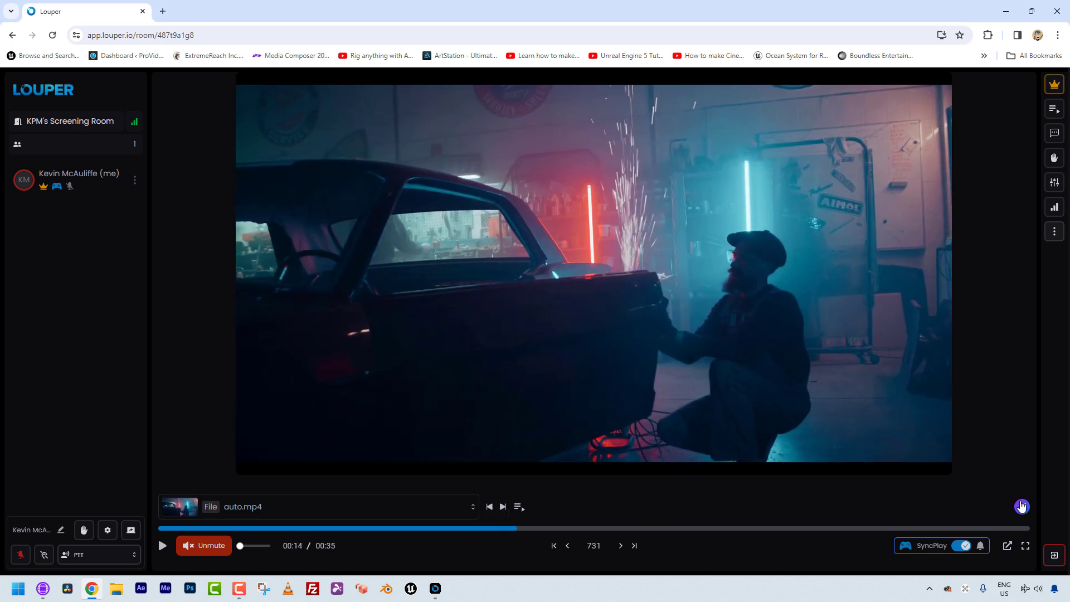
Draw an orange pen mark over the sparks, then clear all annotations.
left_click(1022, 506)
mouse_move(589, 156)
left_mouse_down()
mouse_move(630, 111)
mouse_move(676, 139)
mouse_move(690, 126)
mouse_move(632, 151)
mouse_move(603, 312)
mouse_move(591, 312)
mouse_move(680, 262)
left_mouse_up()
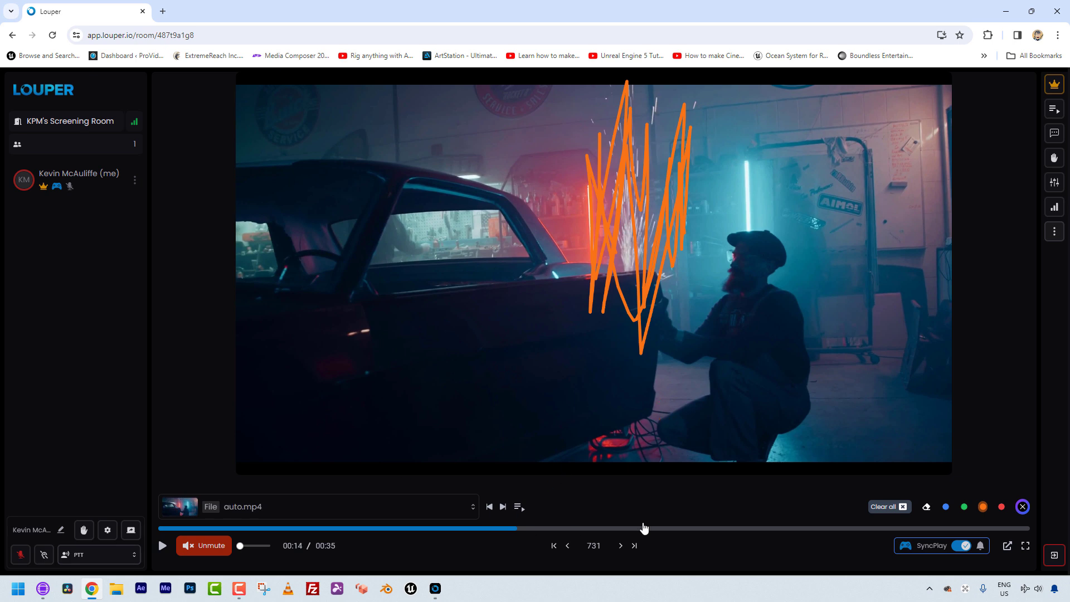
left_click(903, 506)
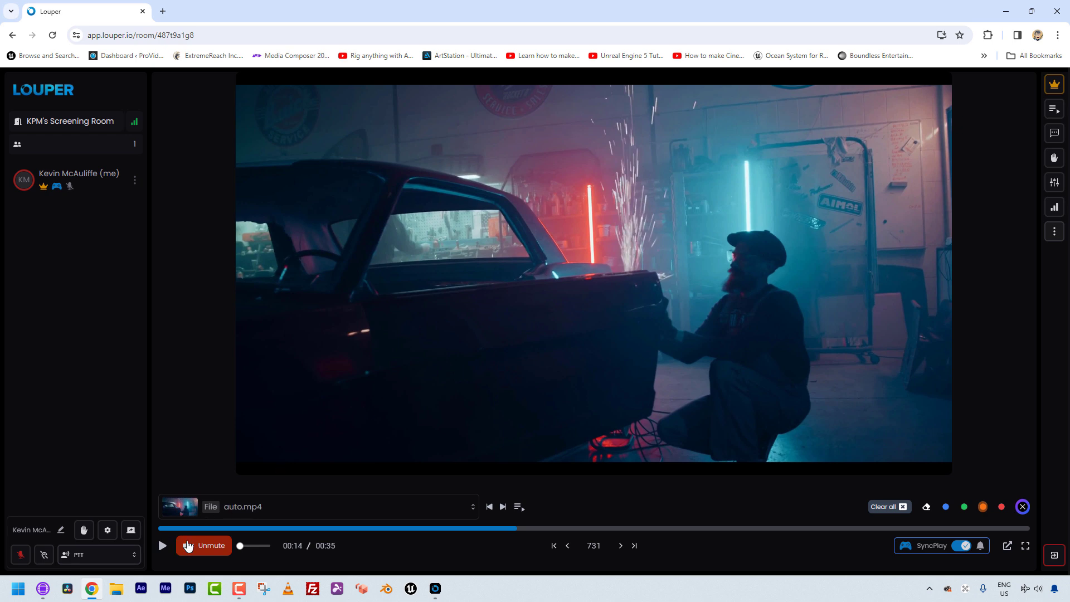
Choose Livestream Stream 1 as the player source in place of auto.mp4.
left_click(295, 514)
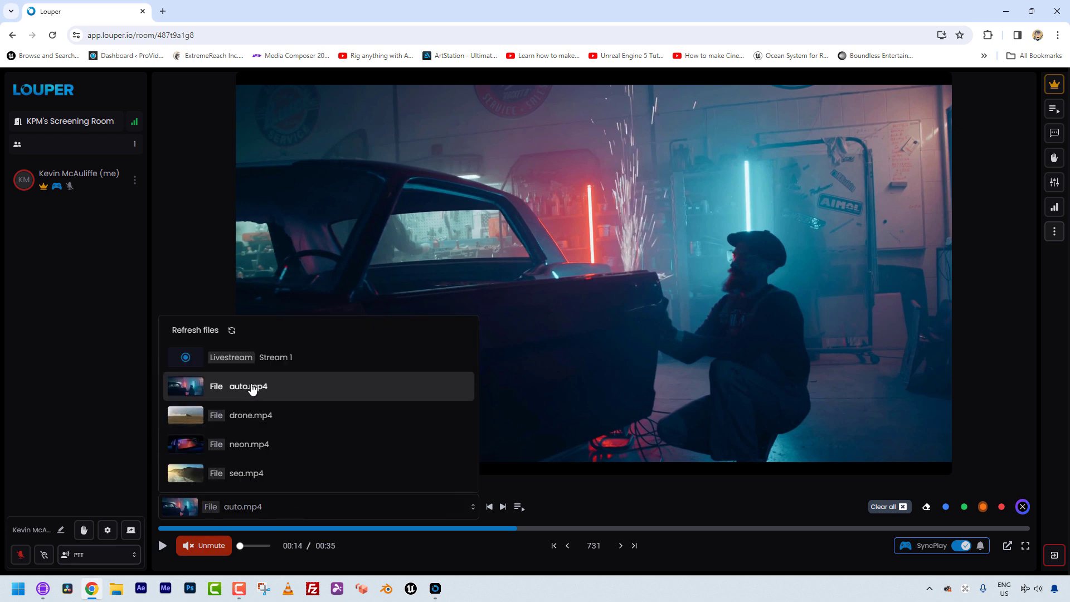
left_click(282, 363)
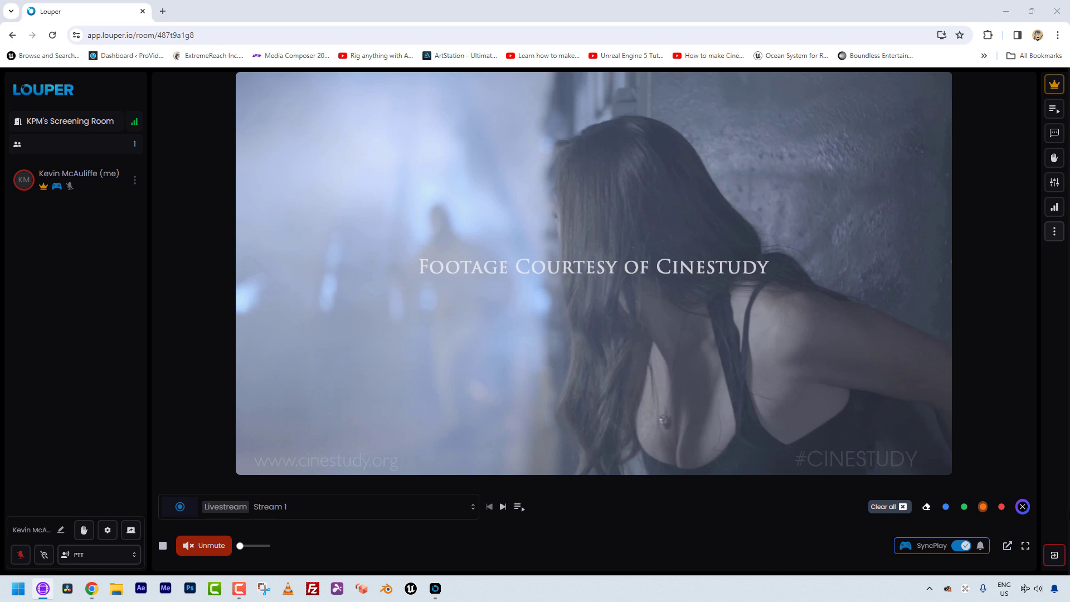
End the session for everyone and return to the rooms dashboard.
left_click(1054, 555)
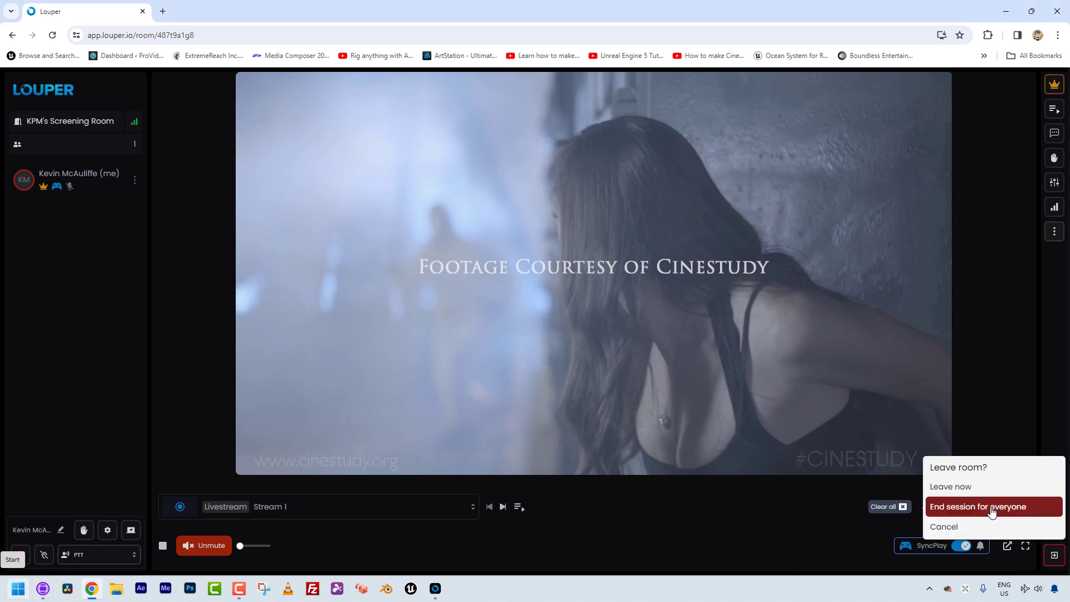
left_click(992, 508)
left_click(593, 174)
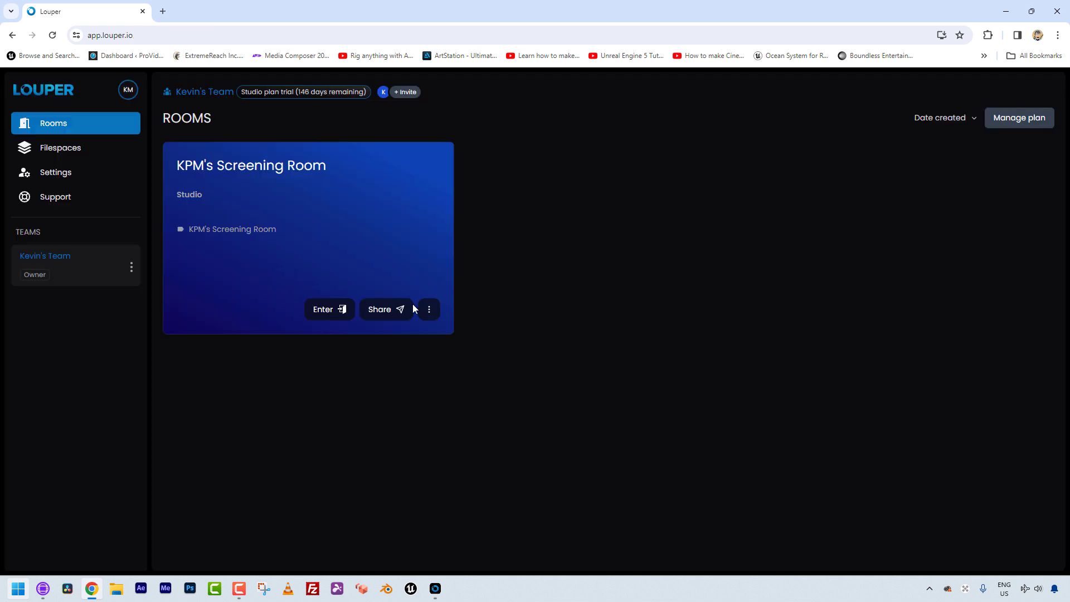
Turn on Client-Side Watermark in KPM's Screening Room settings and save the changes.
left_click(428, 310)
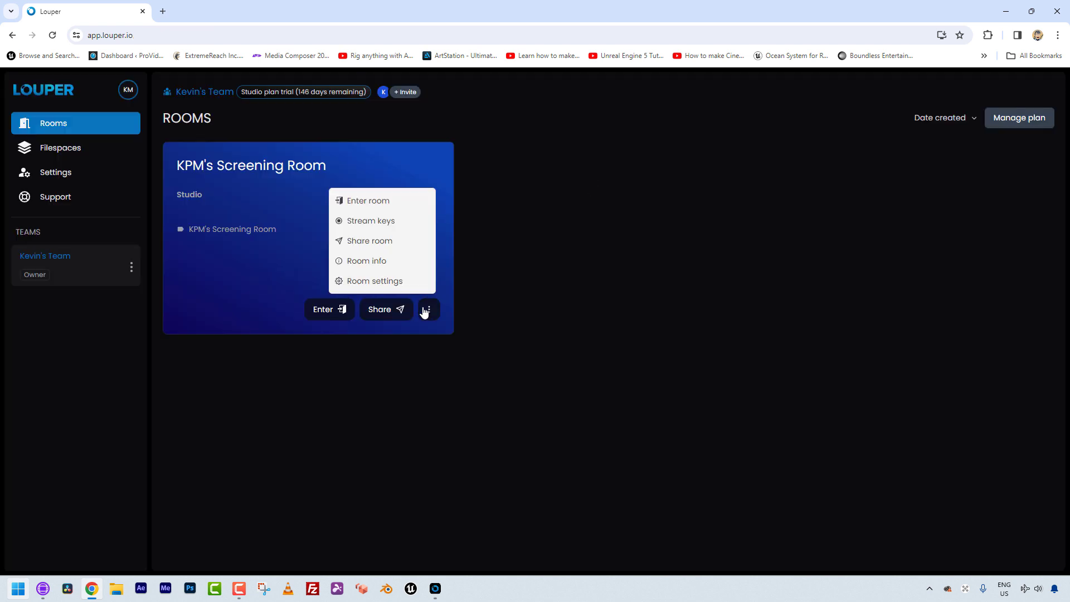
left_click(381, 282)
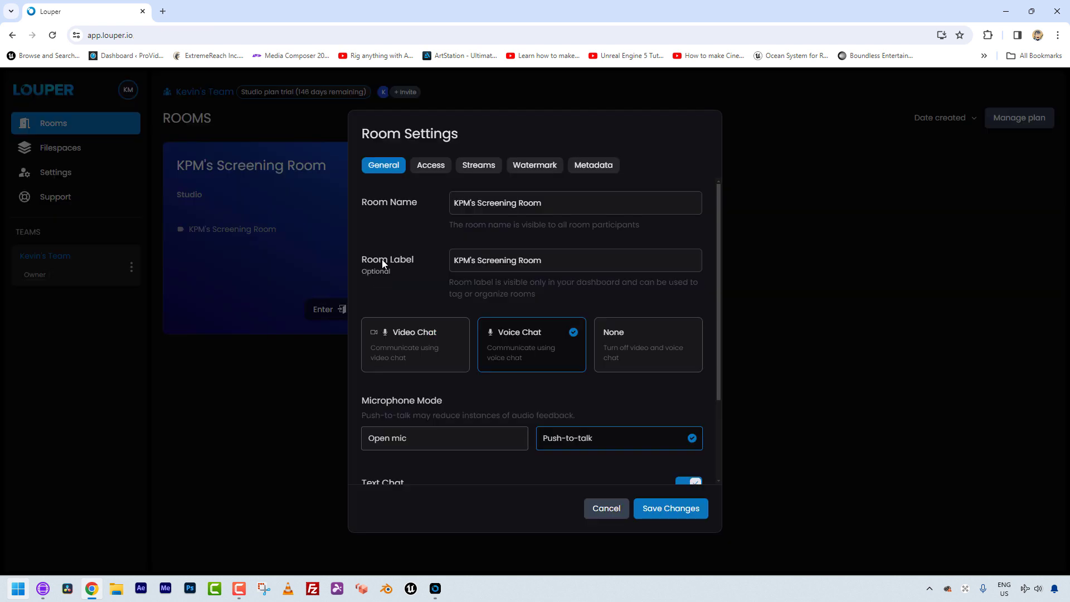
left_click(540, 170)
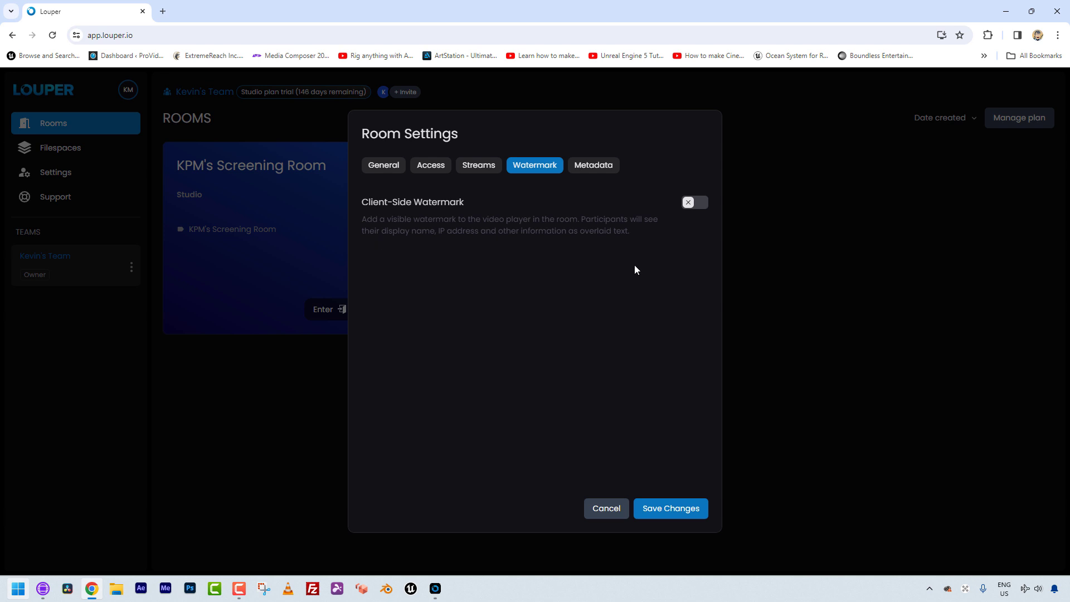
left_click(694, 202)
left_click(672, 509)
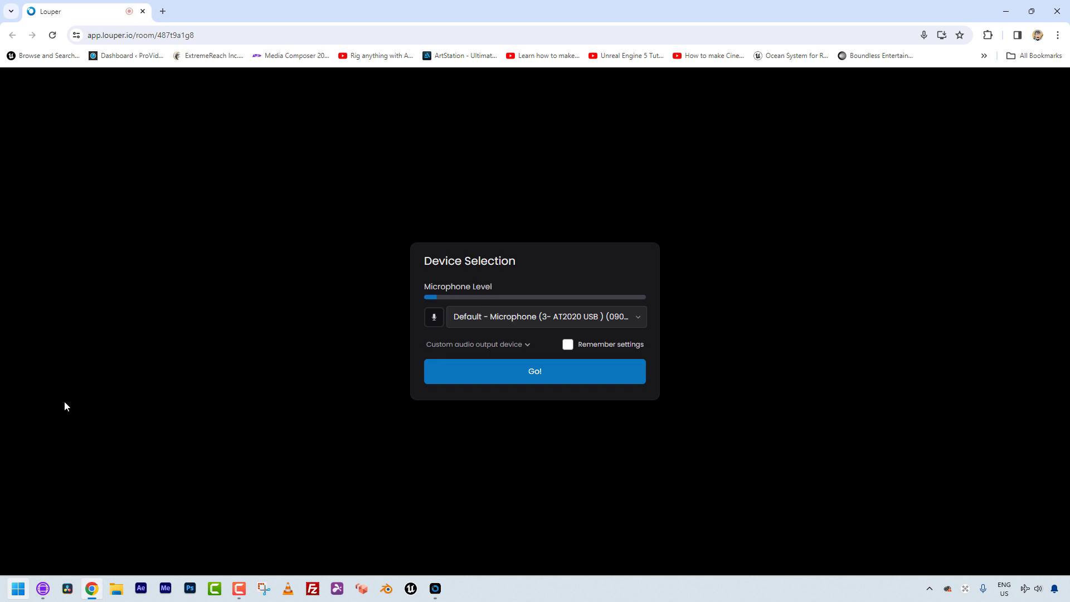
Join the room with Go! in Device Selection and dismiss the push-to-talk notice.
left_click(522, 374)
left_click(196, 521)
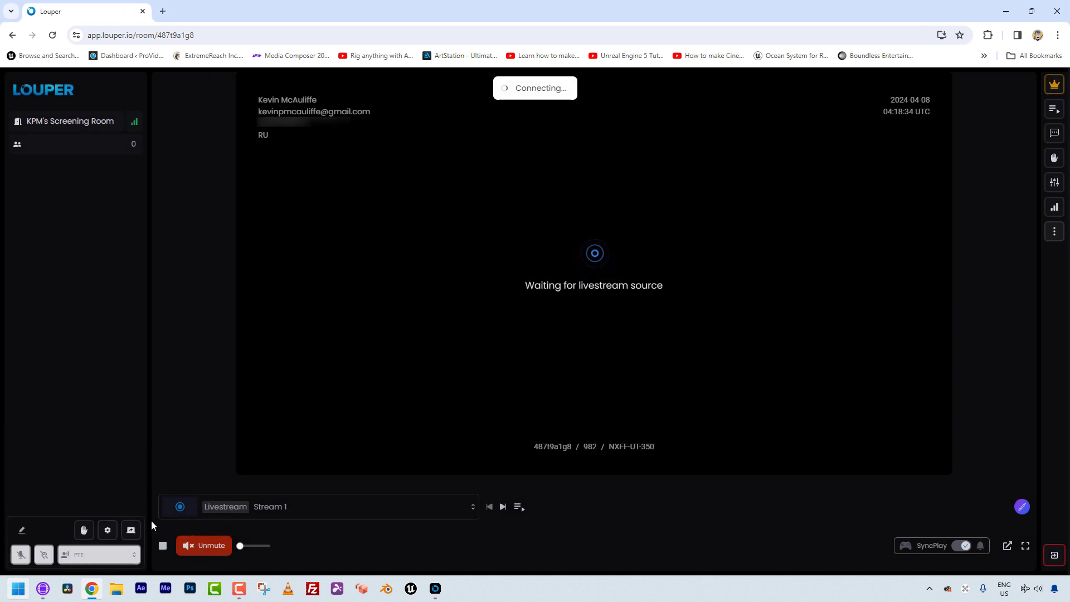